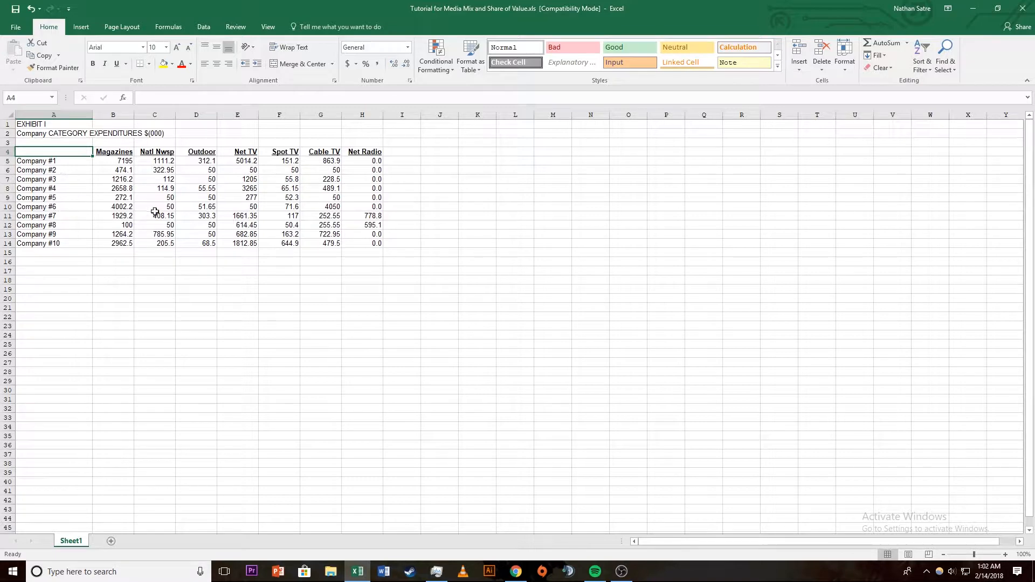
# Step: Copy the expenditures table with its title, A2:H14, and paste it below the original starting at A18
pyautogui.keyDown('shift'); pyautogui.click(375, 245); pyautogui.keyUp('shift')
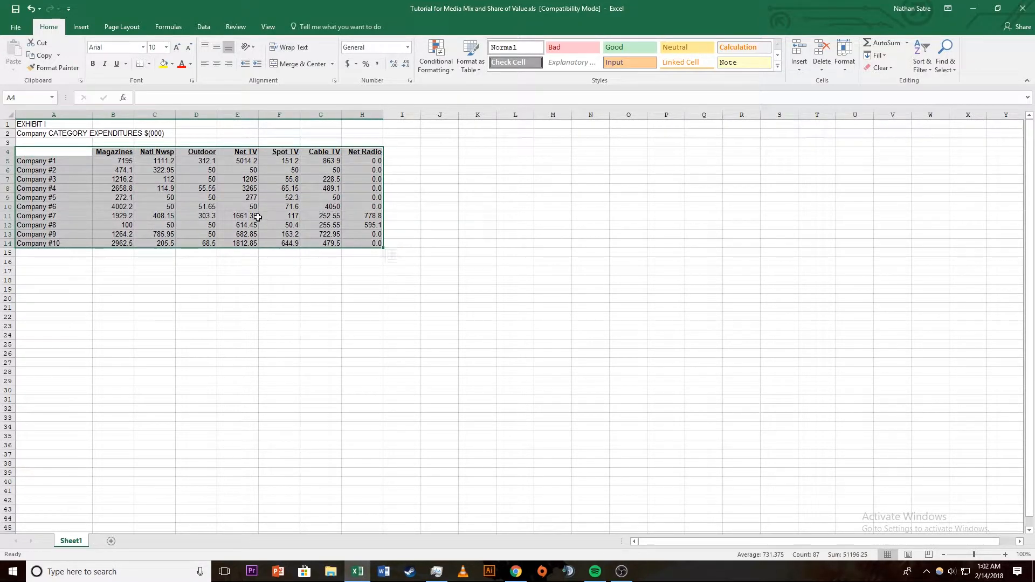
pyautogui.click(53, 134)
pyautogui.keyDown('shift'); pyautogui.click(377, 245); pyautogui.keyUp('shift')
pyautogui.hotkey('ctrl', 'c')
pyautogui.click(44, 297)
pyautogui.click(39, 278)
pyautogui.hotkey('ctrl', 'v')
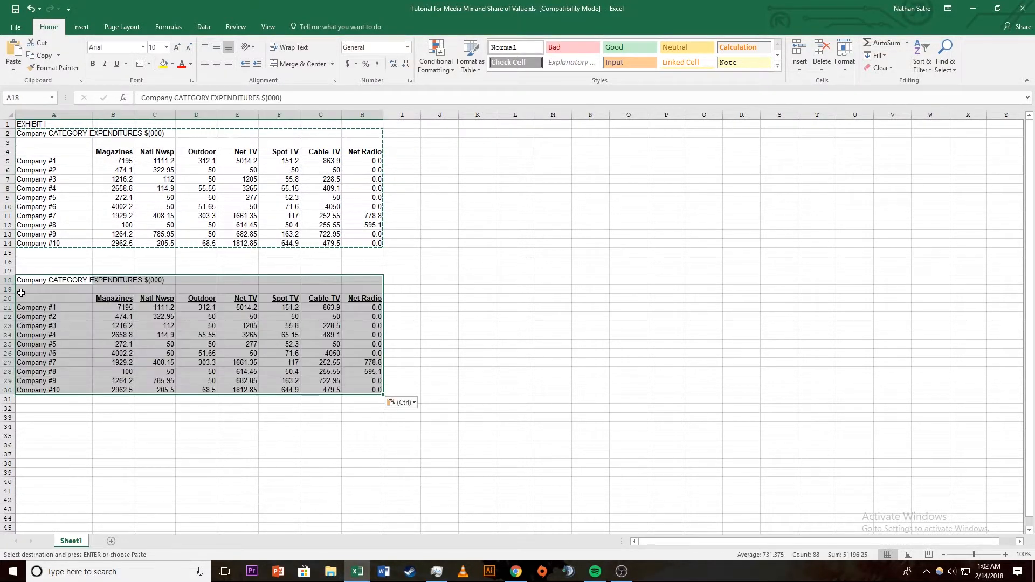
# Step: Paste a second copy of the expenditures table starting at A34
pyautogui.click(67, 435)
pyautogui.click(70, 426)
pyautogui.hotkey('ctrl', 'v')
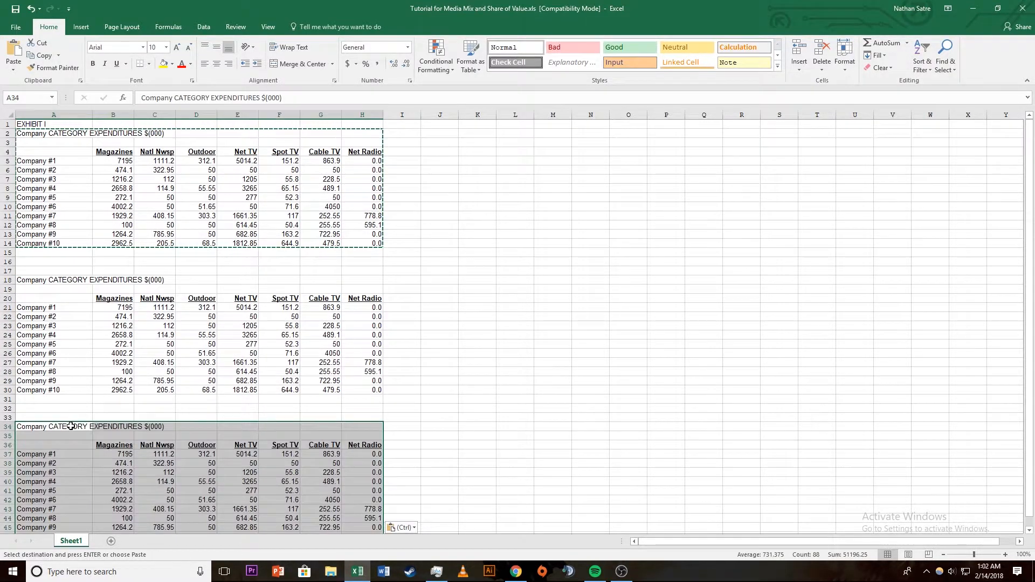
# Step: Replace the first copied table's title in A18 with "Media Mix"
pyautogui.scroll(-2, 75, 420)
pyautogui.click(73, 225)
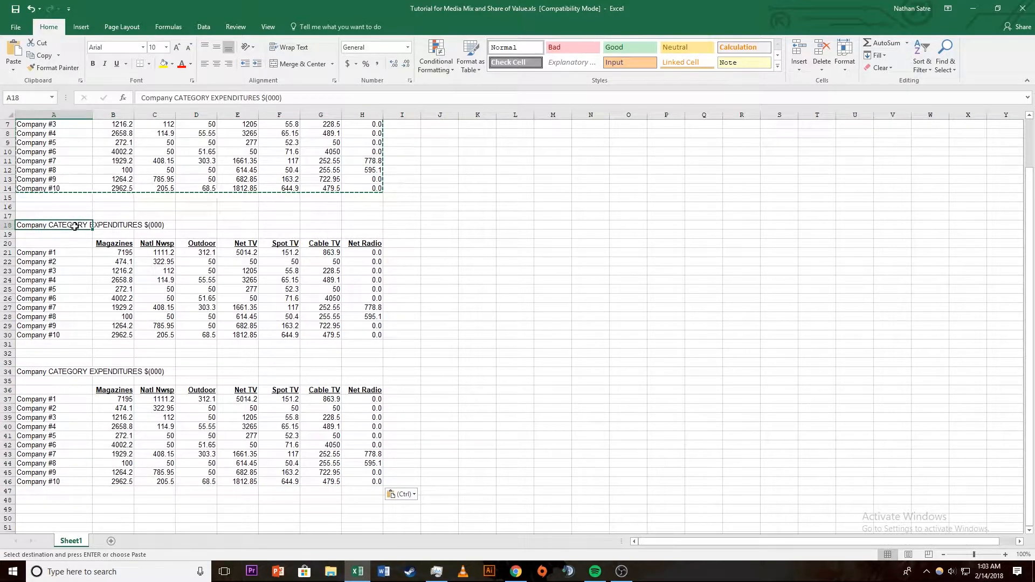
pyautogui.doubleClick(75, 226)
pyautogui.doubleClick(75, 226)
pyautogui.press('BackSpace')
pyautogui.doubleClick(76, 227)
pyautogui.press('BackSpace')
pyautogui.doubleClick(75, 227)
pyautogui.press('BackSpace')
pyautogui.press('BackSpace')
pyautogui.doubleClick(75, 227)
pyautogui.press('BackSpace')
pyautogui.write('Media Mix')
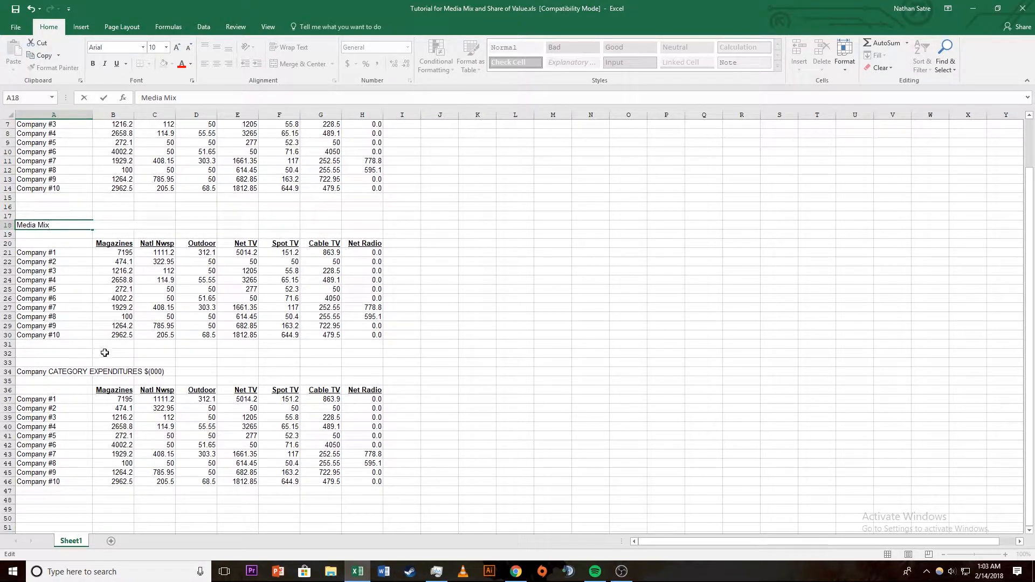
# Step: Replace the second copied table's title in A34 with "Share of value"
pyautogui.click(81, 372)
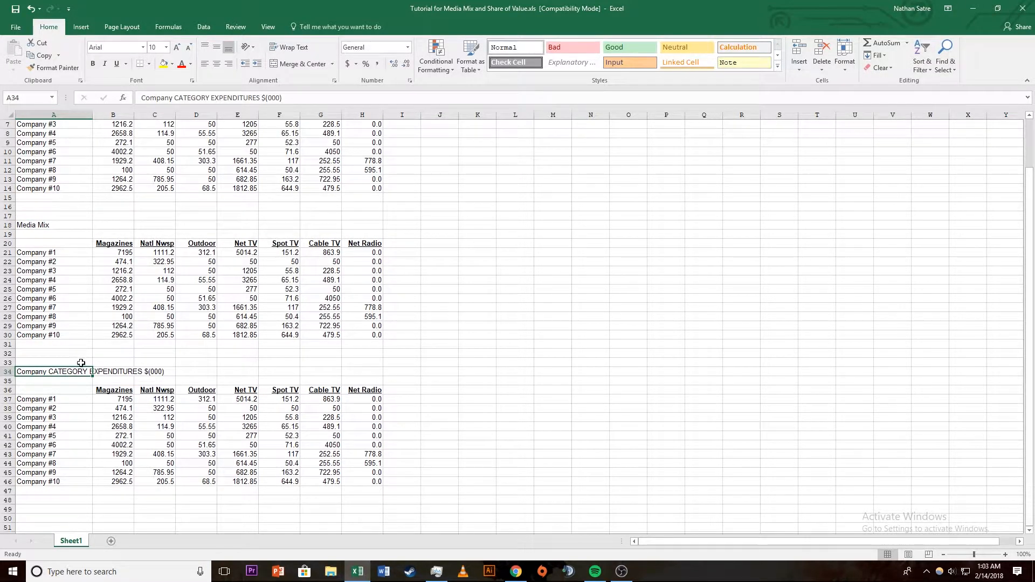
pyautogui.doubleClick(62, 372)
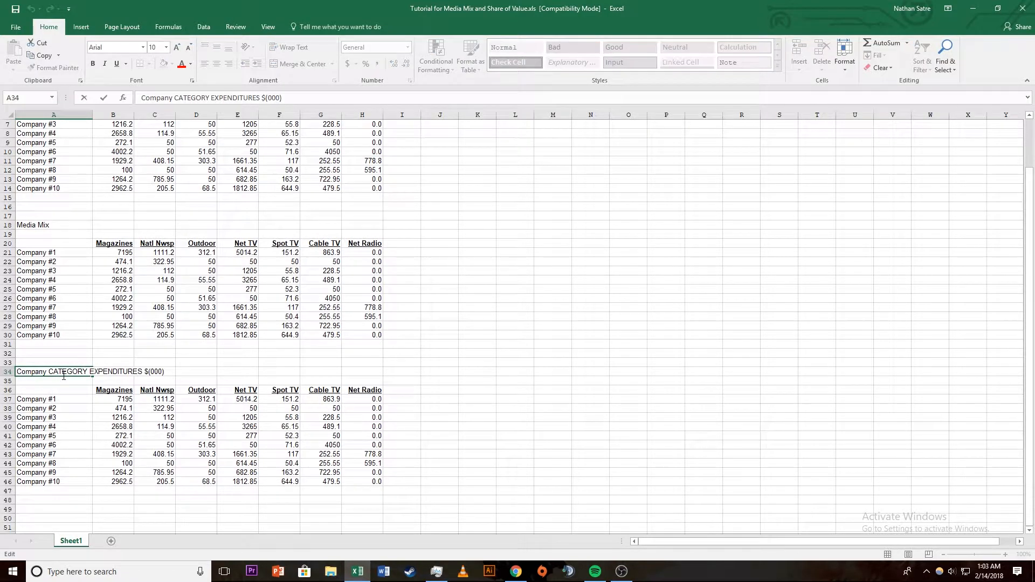
pyautogui.press('BackSpace')
pyautogui.press('BackSpace')
pyautogui.press('BackSpace')
pyautogui.press('BackSpace')
pyautogui.press('BackSpace')
pyautogui.press('BackSpace')
pyautogui.press('BackSpace')
pyautogui.press('BackSpace')
pyautogui.press('BackSpace')
pyautogui.press('BackSpace')
pyautogui.press('BackSpace')
pyautogui.press('BackSpace')
pyautogui.press('BackSpace')
pyautogui.press('BackSpace')
pyautogui.press('BackSpace')
pyautogui.press('BackSpace')
pyautogui.press('BackSpace')
pyautogui.press('BackSpace')
pyautogui.press('BackSpace')
pyautogui.press('BackSpace')
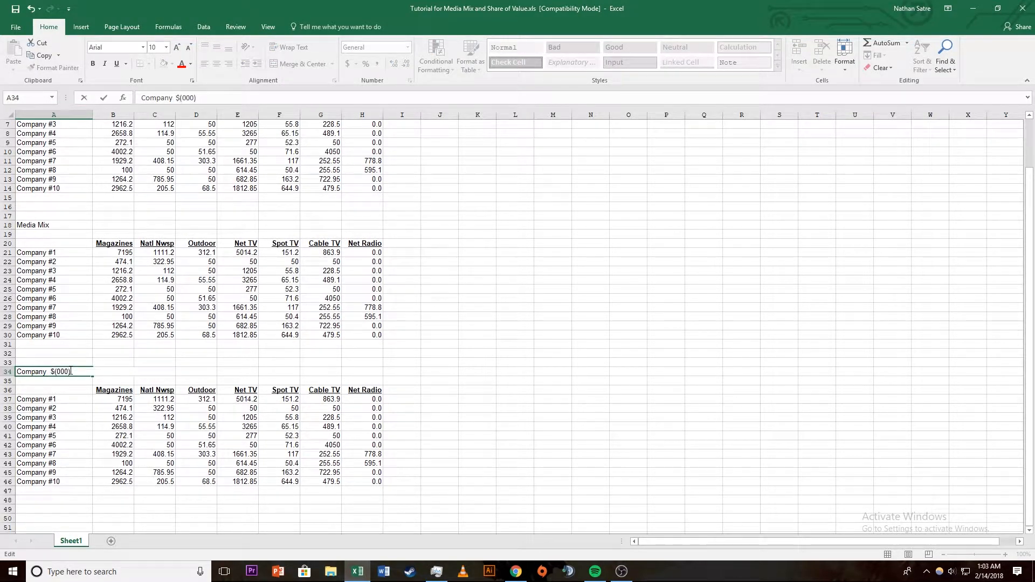
pyautogui.write('SHar')
pyautogui.press('Return')
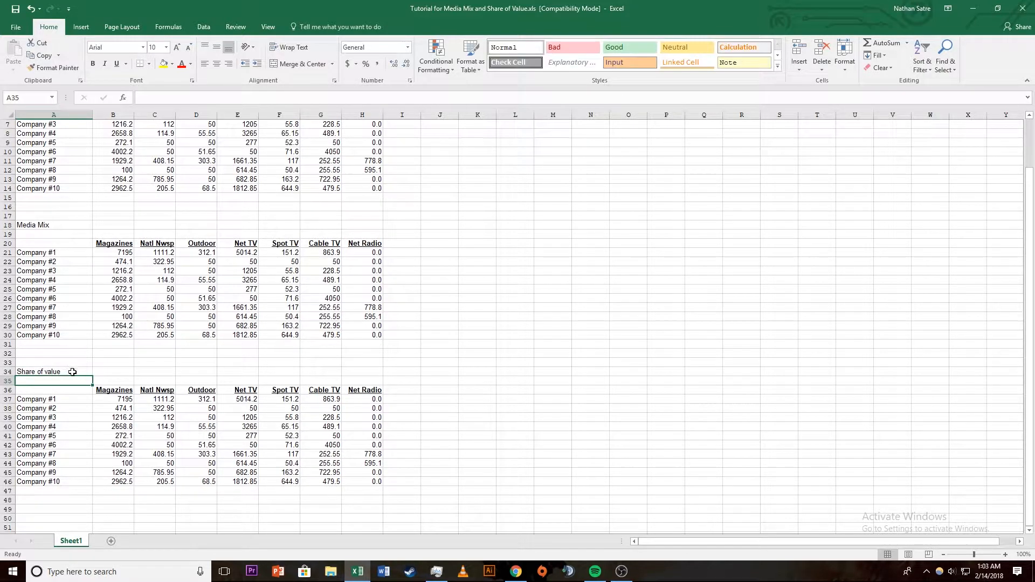
# Step: Clear the copied figures from the Share of value table (B37:H46) and the Media Mix table (B21:H30)
pyautogui.click(124, 400)
pyautogui.keyDown('shift'); pyautogui.click(359, 486); pyautogui.keyUp('shift')
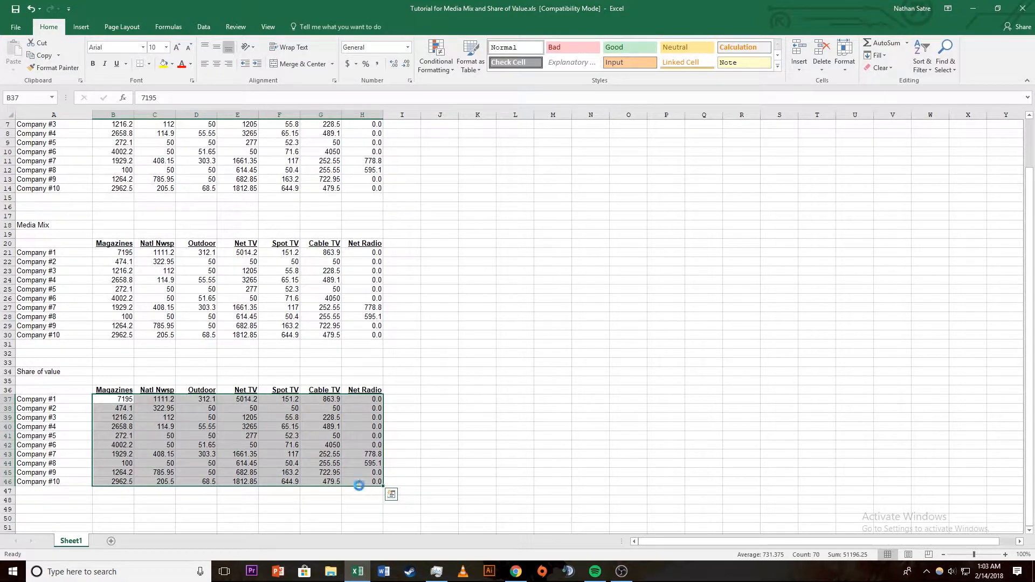
pyautogui.press('Delete')
pyautogui.click(127, 255)
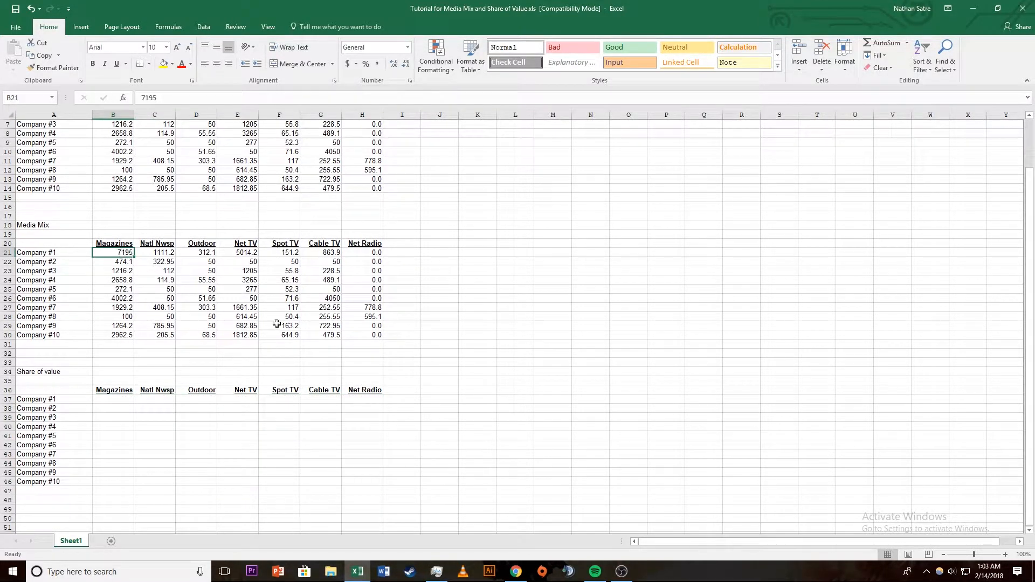
pyautogui.keyDown('shift'); pyautogui.click(369, 337); pyautogui.keyUp('shift')
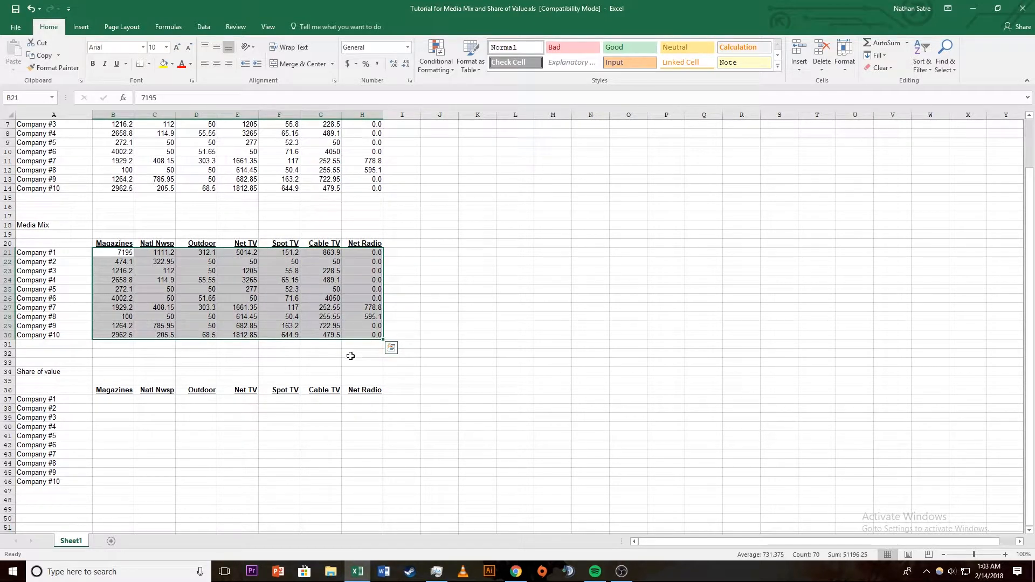
pyautogui.press('Delete')
# Step: Total Company #1's expenditures in I5 with AutoSum over B5:H5 and fill the formula down to I14
pyautogui.scroll(2, 329, 350)
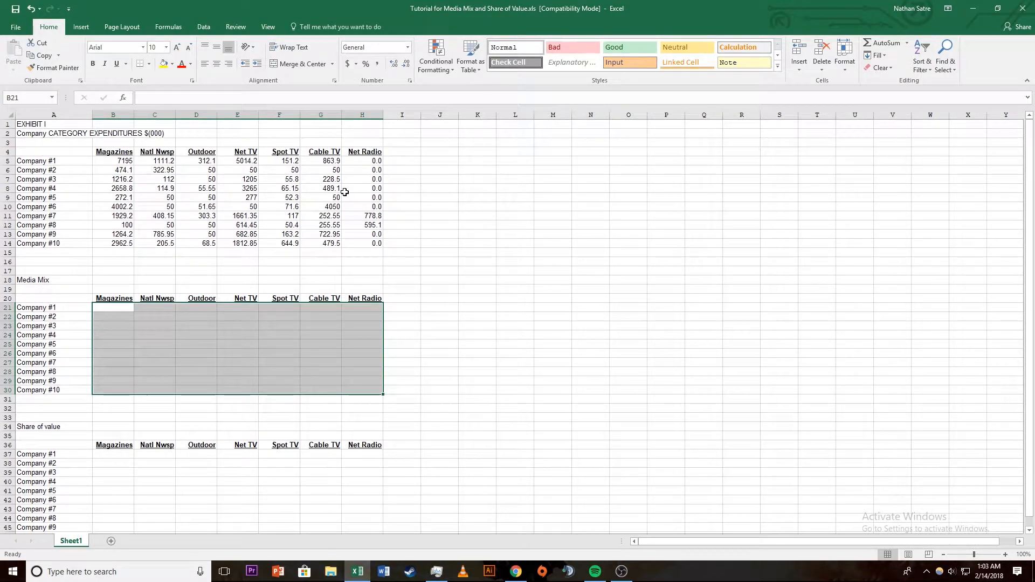
pyautogui.click(398, 161)
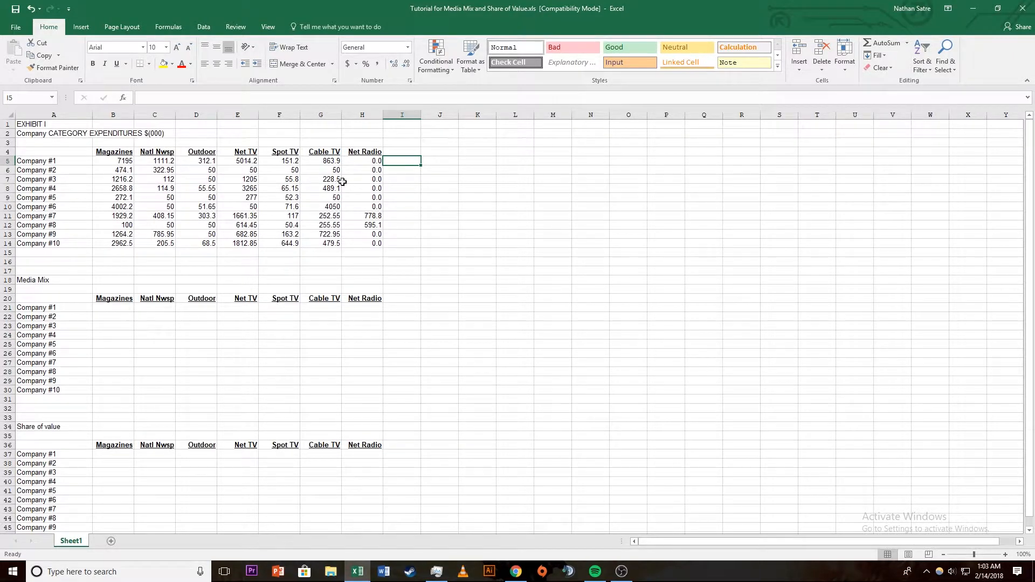
pyautogui.click(885, 45)
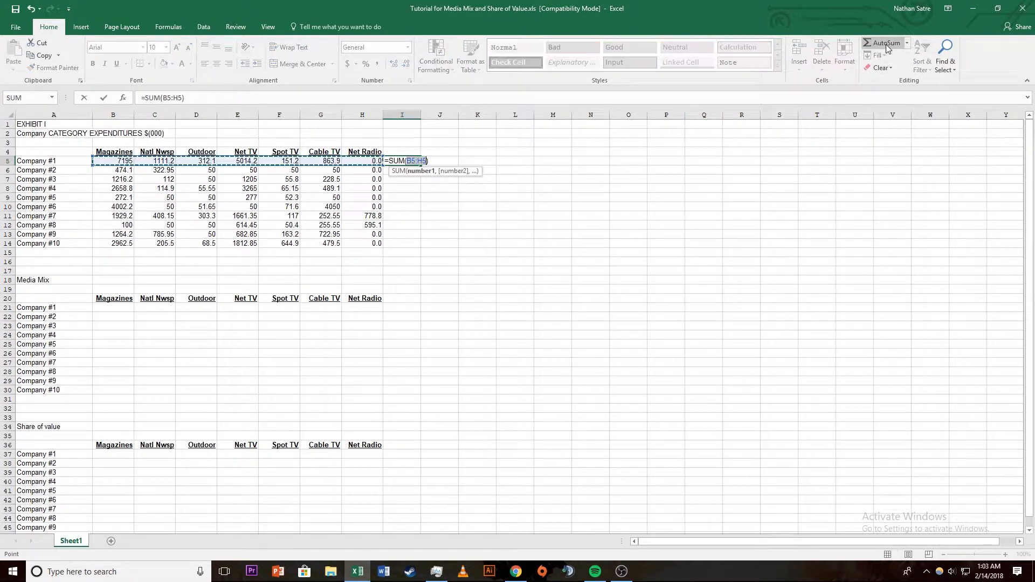
pyautogui.press('Return')
pyautogui.click(419, 163)
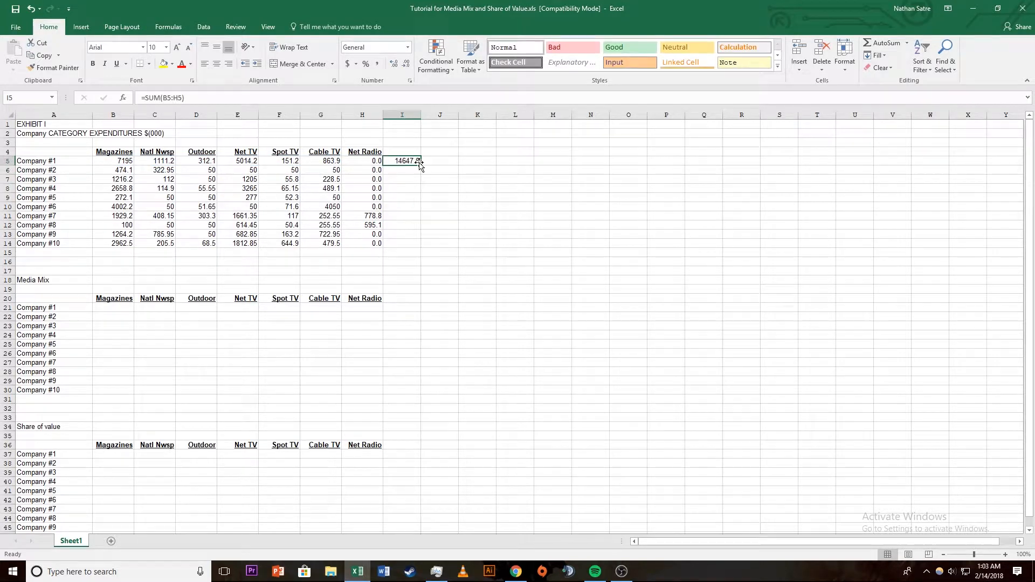
pyautogui.moveTo(422, 165); pyautogui.dragTo(421, 246)
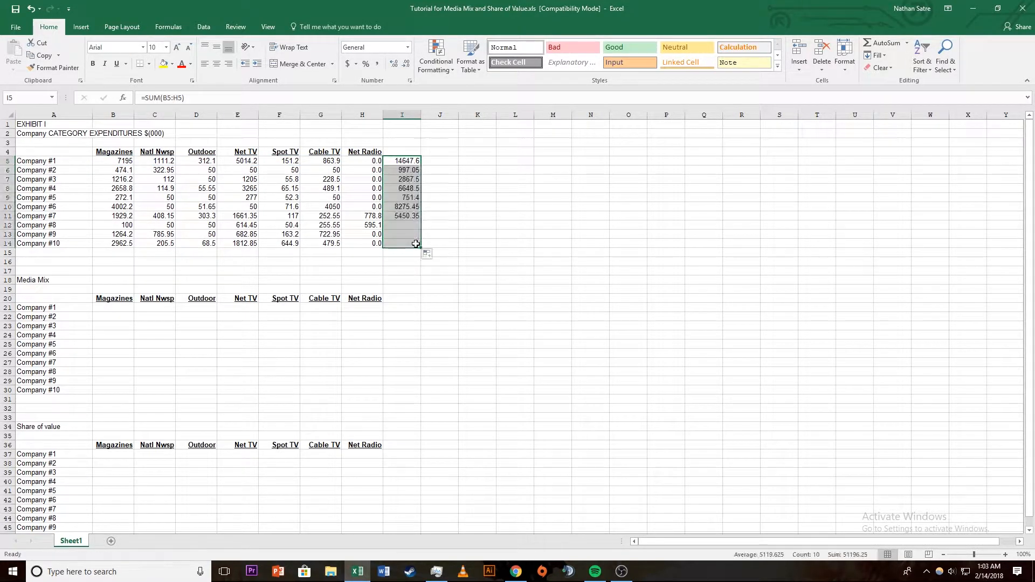
# Step: Total the Magazines column in B15 with AutoSum over B5:B14 and fill the formula across to I15
pyautogui.click(116, 254)
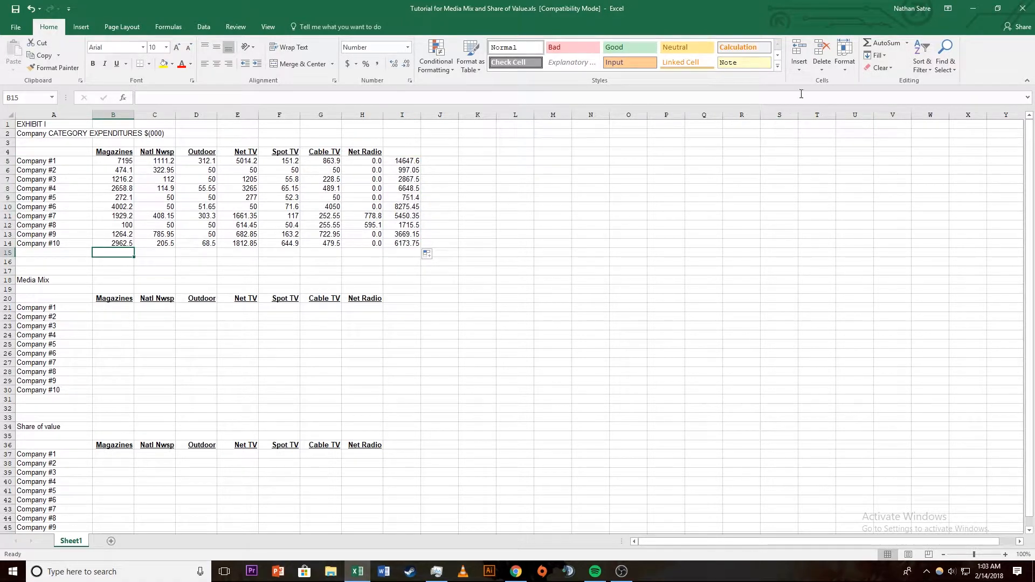
pyautogui.click(875, 43)
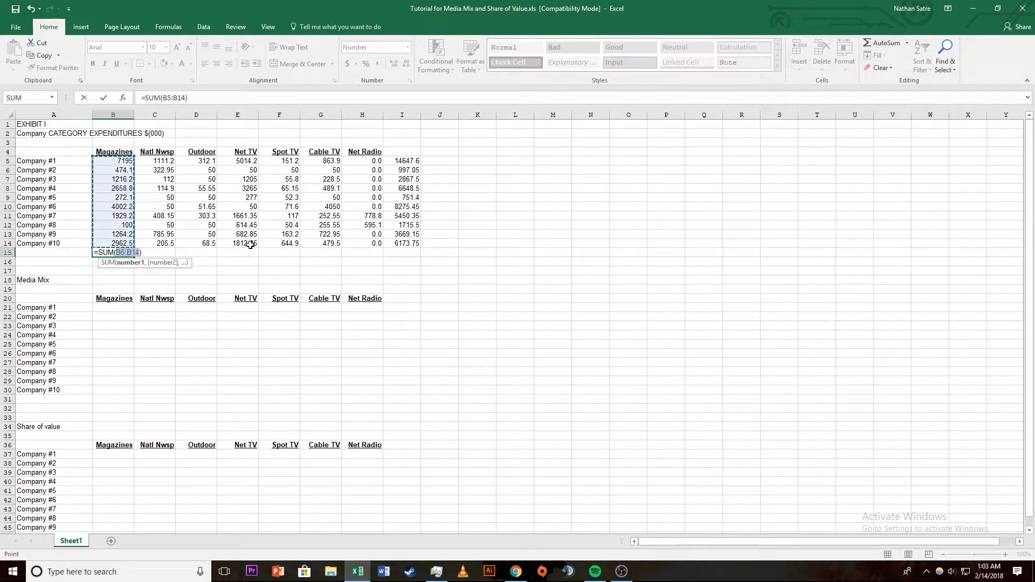
pyautogui.press('Return')
pyautogui.click(132, 253)
pyautogui.moveTo(134, 260); pyautogui.dragTo(421, 258)
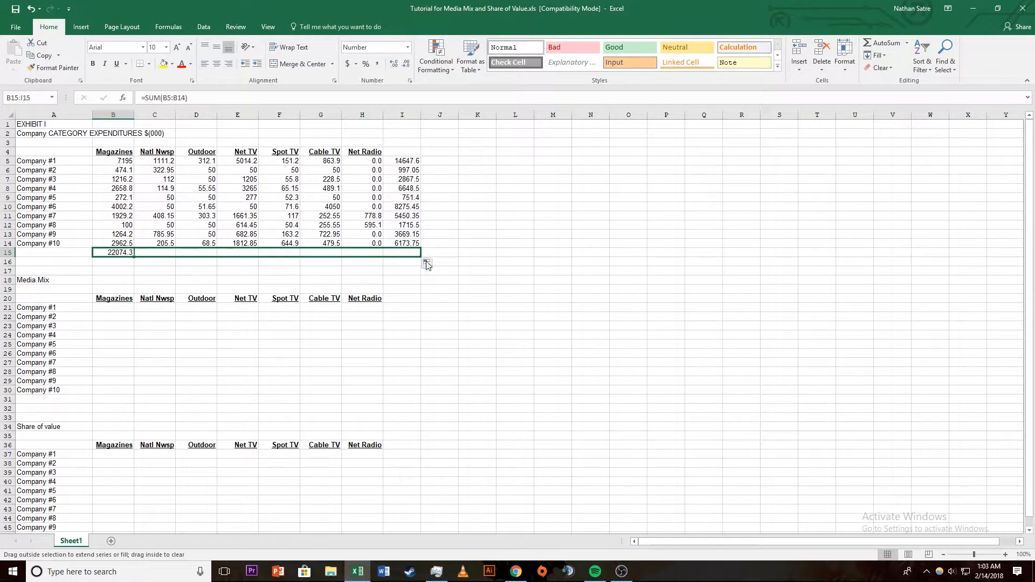
pyautogui.click(478, 289)
# Step: Enter =B5/I5 in B21 for Company #1's Magazines media mix and fill the formula down to B30
pyautogui.click(111, 311)
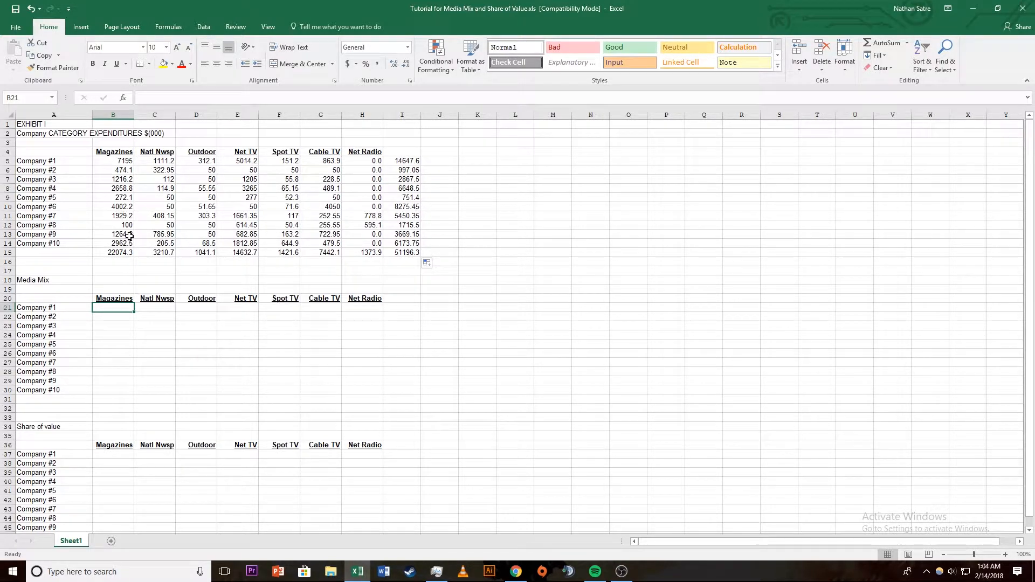
pyautogui.write('=')
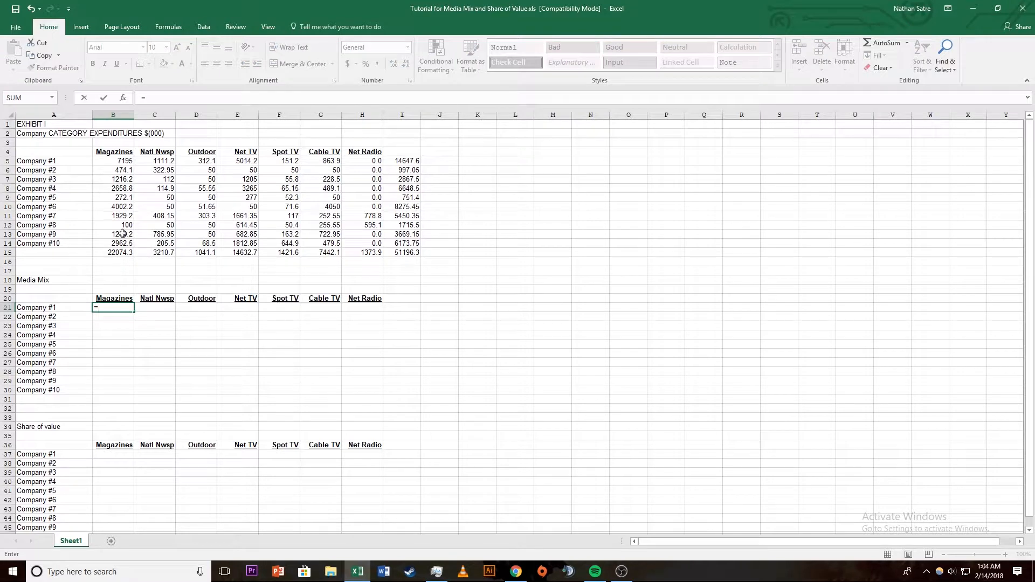
pyautogui.click(123, 163)
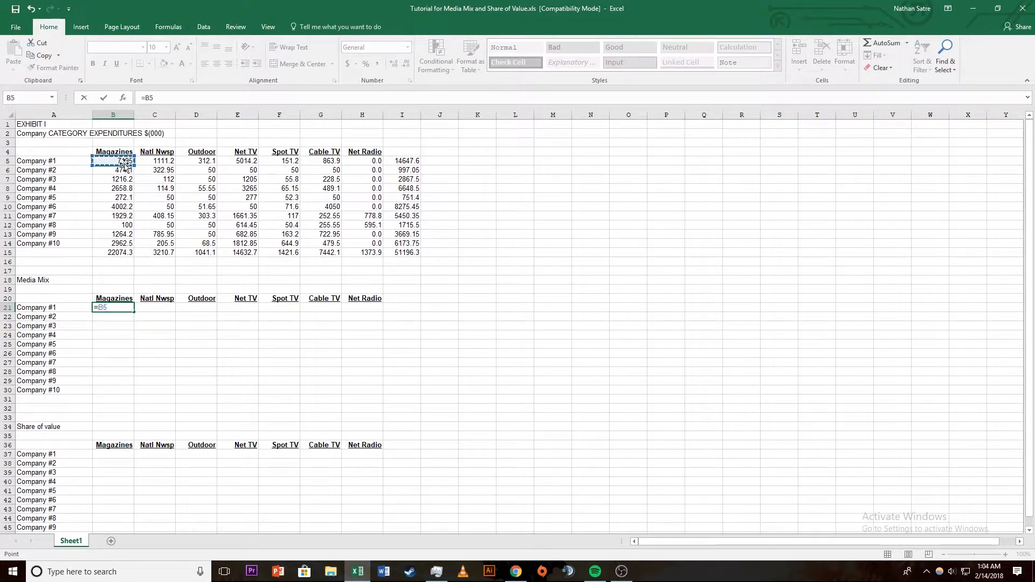
pyautogui.write('/')
pyautogui.click(408, 162)
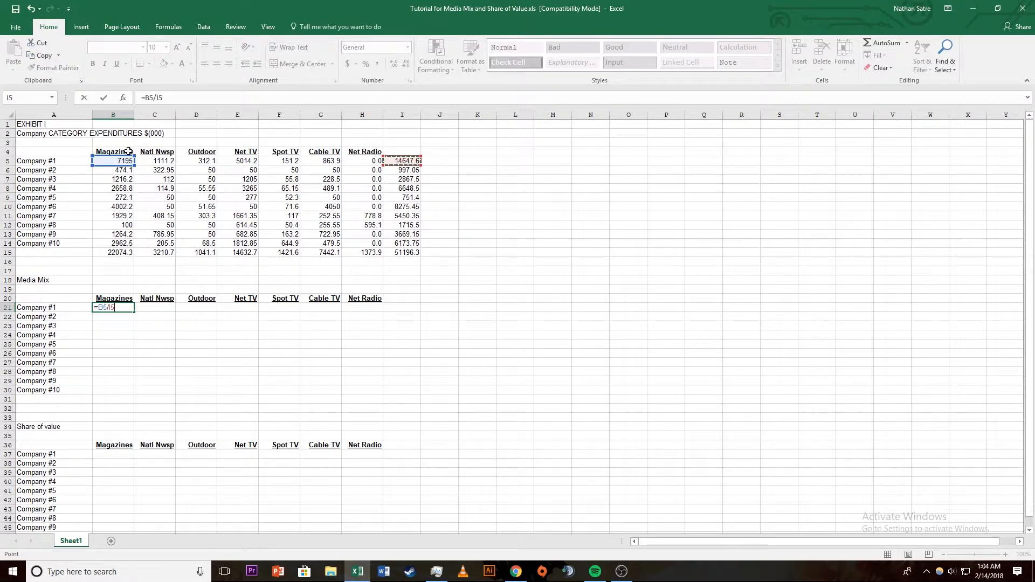
pyautogui.press('Return')
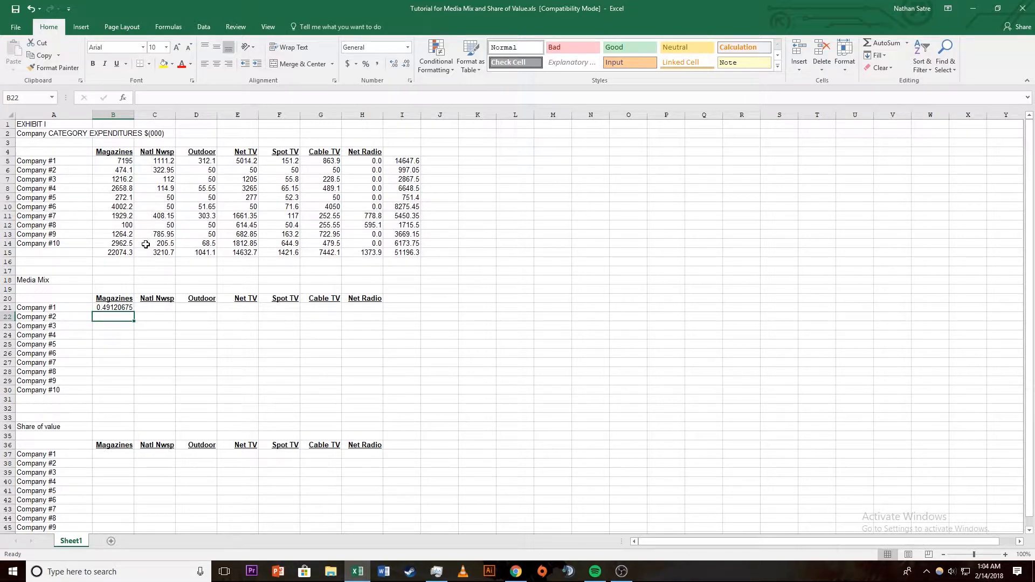
pyautogui.click(121, 309)
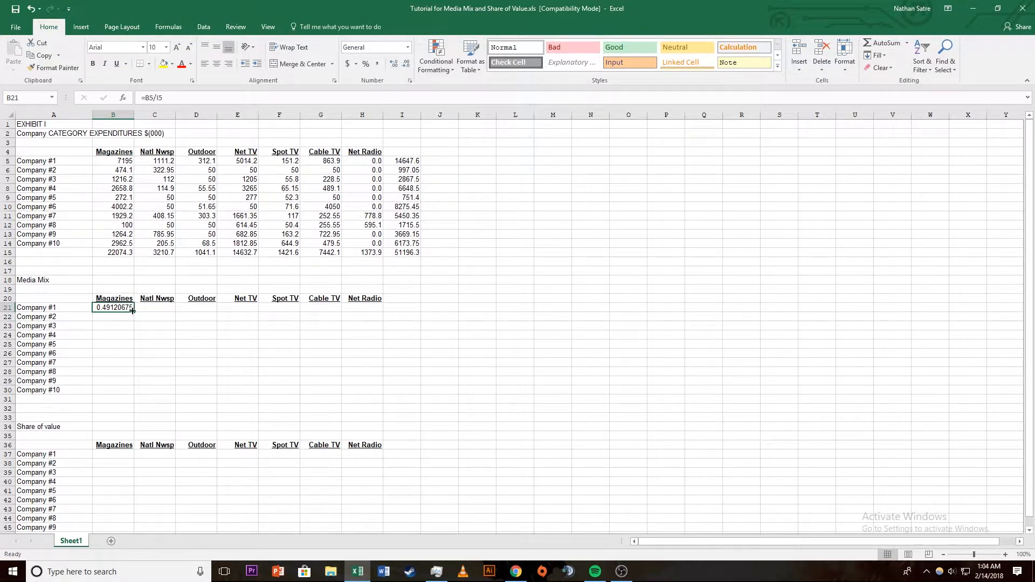
pyautogui.moveTo(133, 311); pyautogui.dragTo(120, 396)
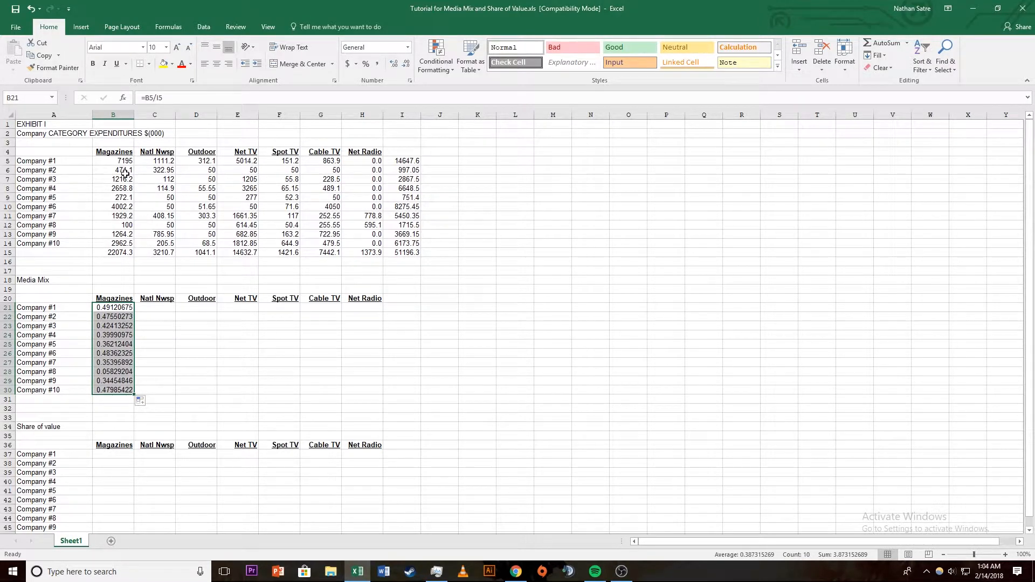
# Step: Try to fill the Media Mix formulas across to column H, and inspect the cell references in B21, B22 and C21
pyautogui.click(134, 394)
pyautogui.moveTo(134, 395); pyautogui.dragTo(380, 372)
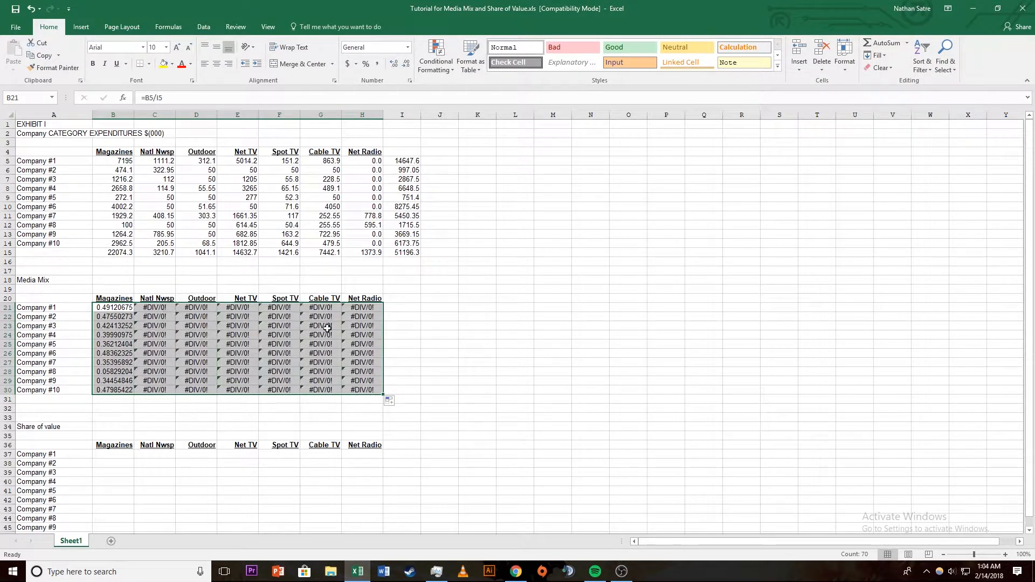
pyautogui.click(119, 310)
pyautogui.doubleClick(120, 311)
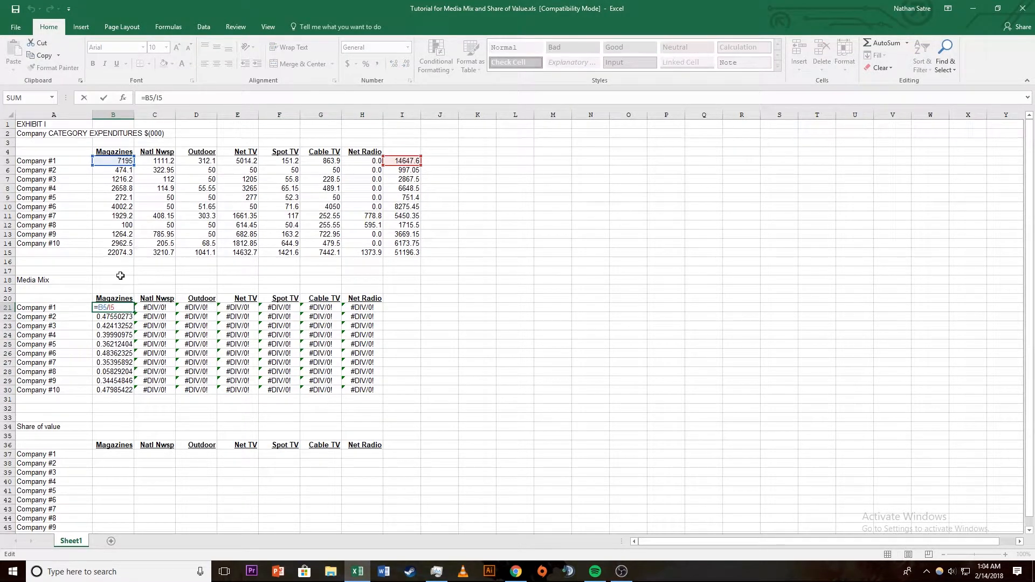
pyautogui.press('Return')
pyautogui.doubleClick(110, 317)
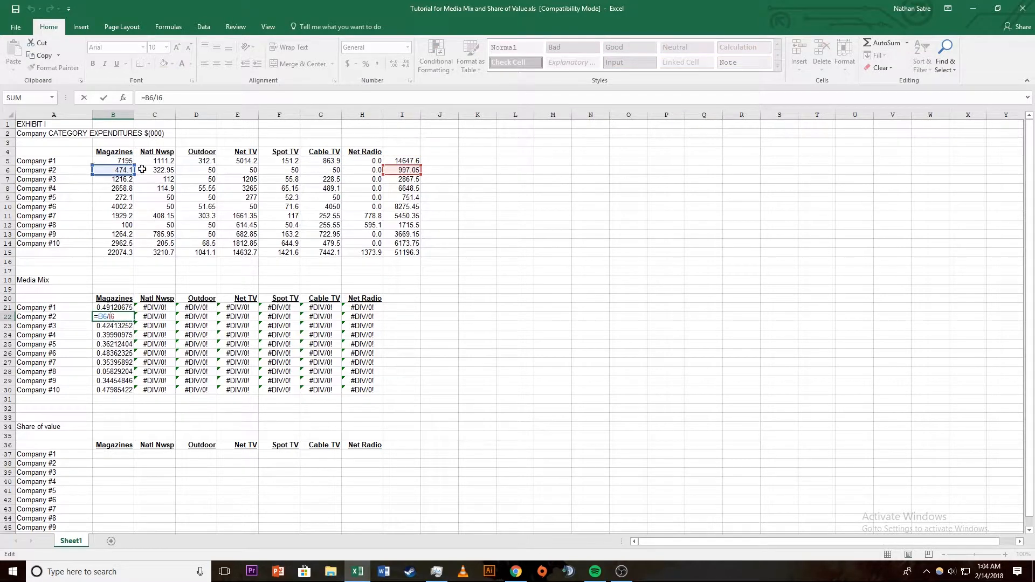
pyautogui.doubleClick(162, 307)
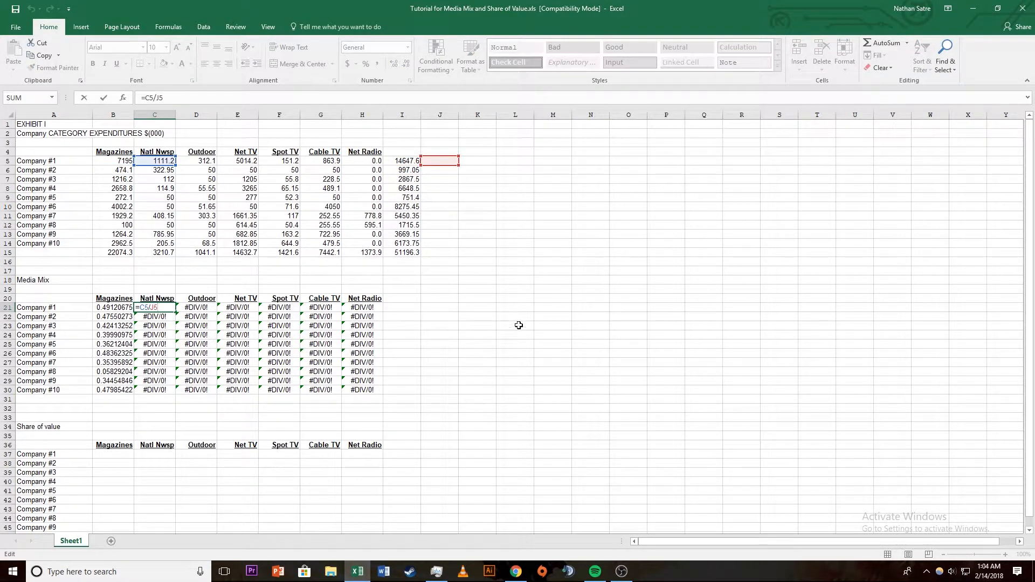
# Step: Lock the total's column in the B21 formula so that it reads =B5/$I5
pyautogui.click(124, 307)
pyautogui.click(158, 97)
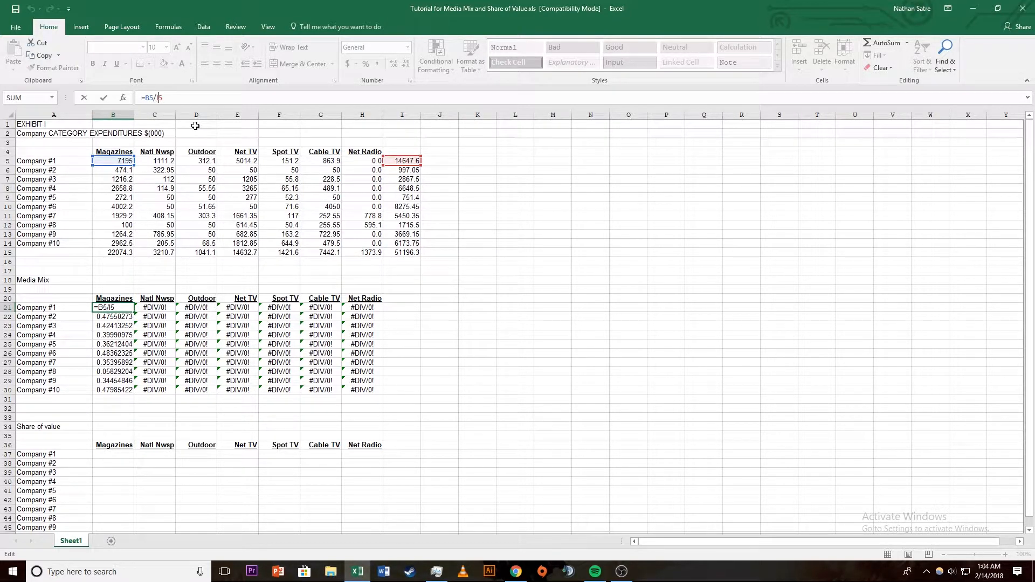
pyautogui.press('F4')
pyautogui.press('F4')
pyautogui.press('Return')
# Step: Fill the B21 formula through the Media Mix range B21:I30 and format it as percentages
pyautogui.click(128, 309)
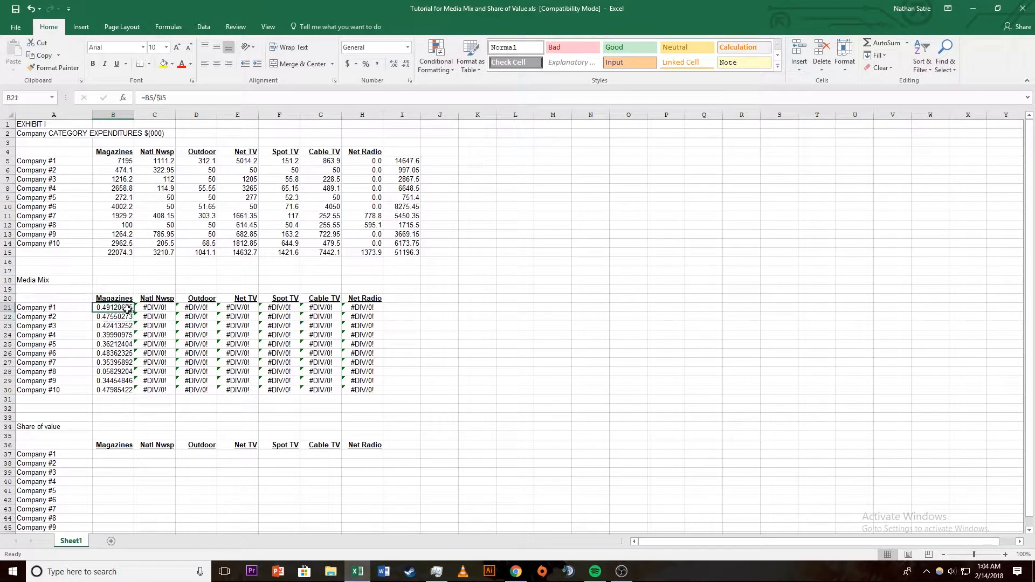
pyautogui.moveTo(133, 311); pyautogui.dragTo(405, 398)
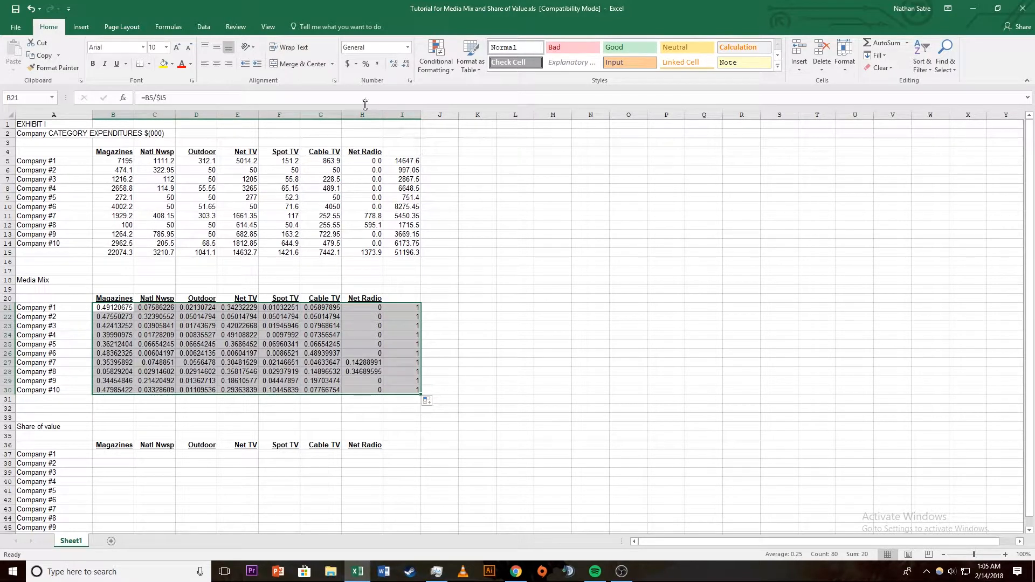
pyautogui.click(365, 65)
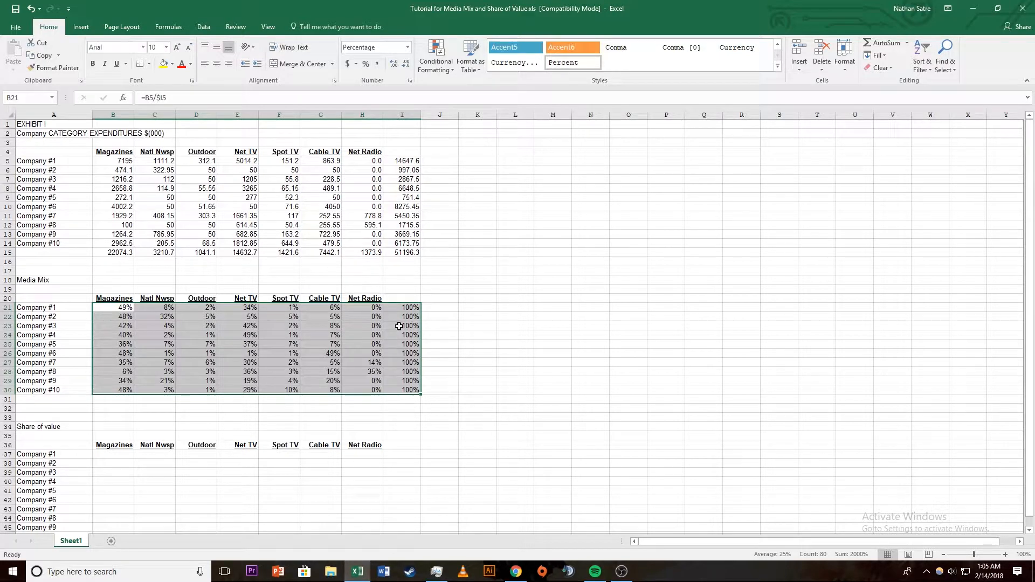
# Step: Enter =B5/B15 in B37 for Company #1's Magazines share of value
pyautogui.click(138, 291)
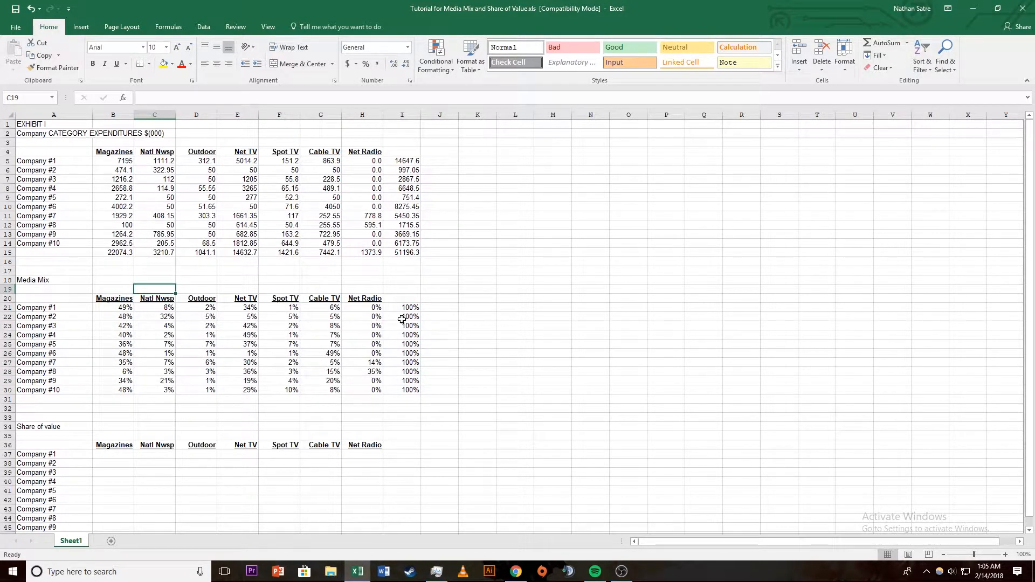
pyautogui.scroll(-2, 216, 305)
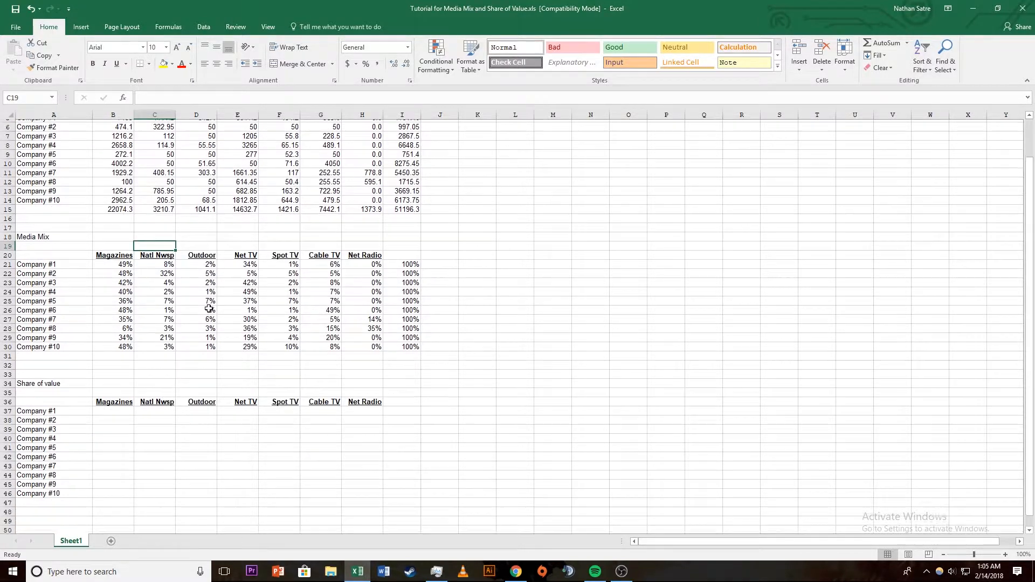
pyautogui.click(127, 401)
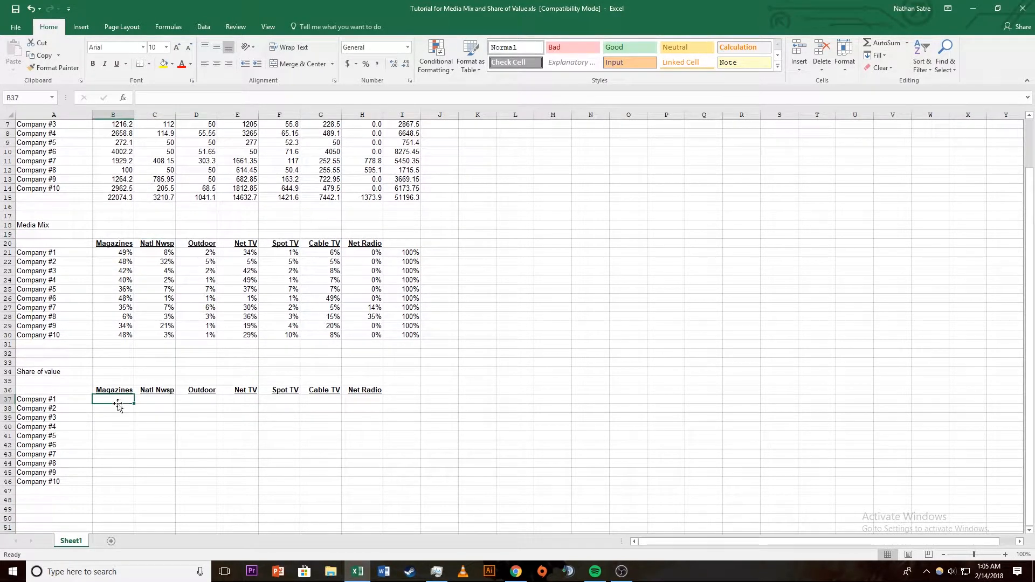
pyautogui.scroll(2, 113, 360)
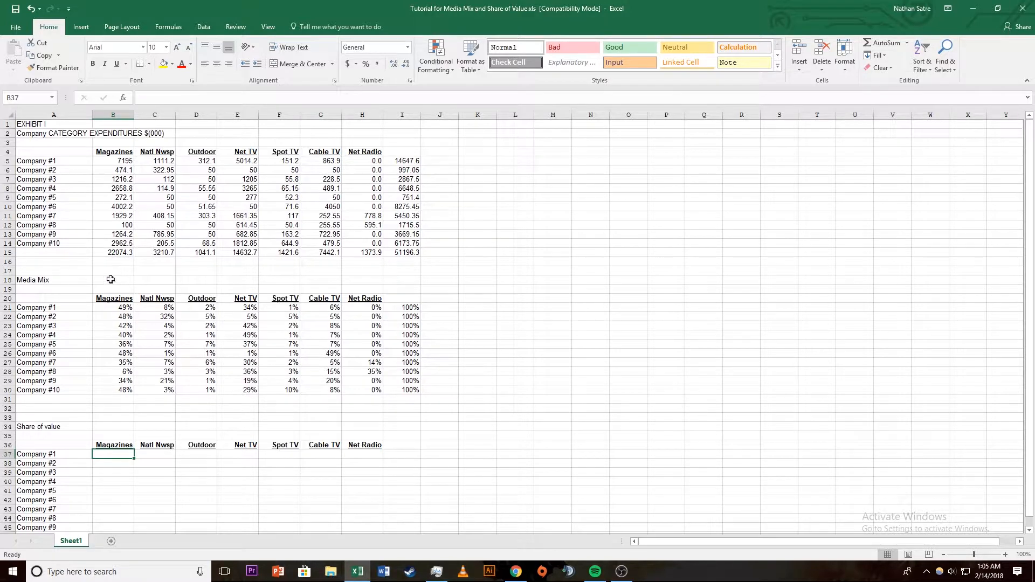
pyautogui.write('=')
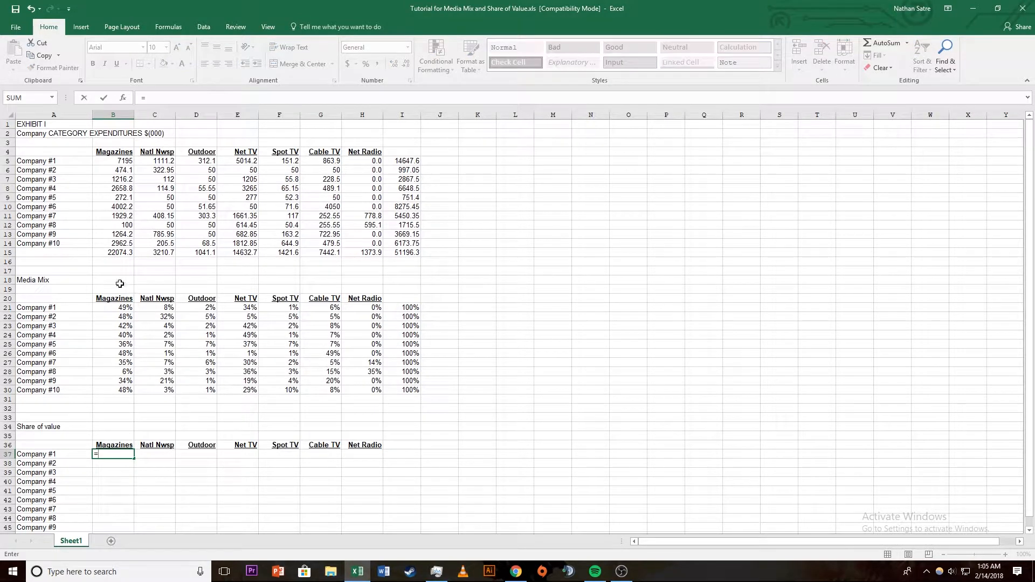
pyautogui.click(114, 165)
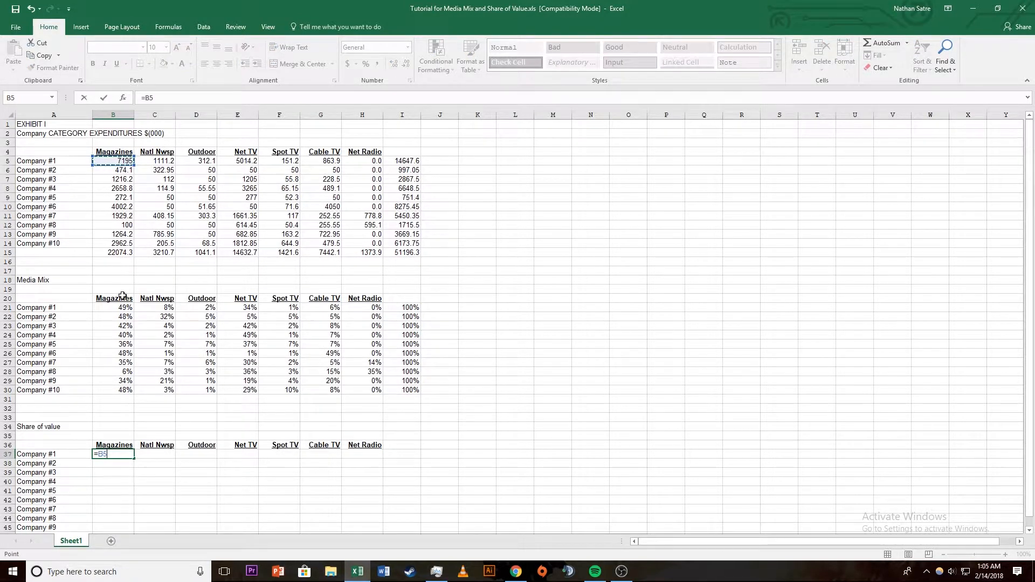
pyautogui.write('/')
pyautogui.click(116, 254)
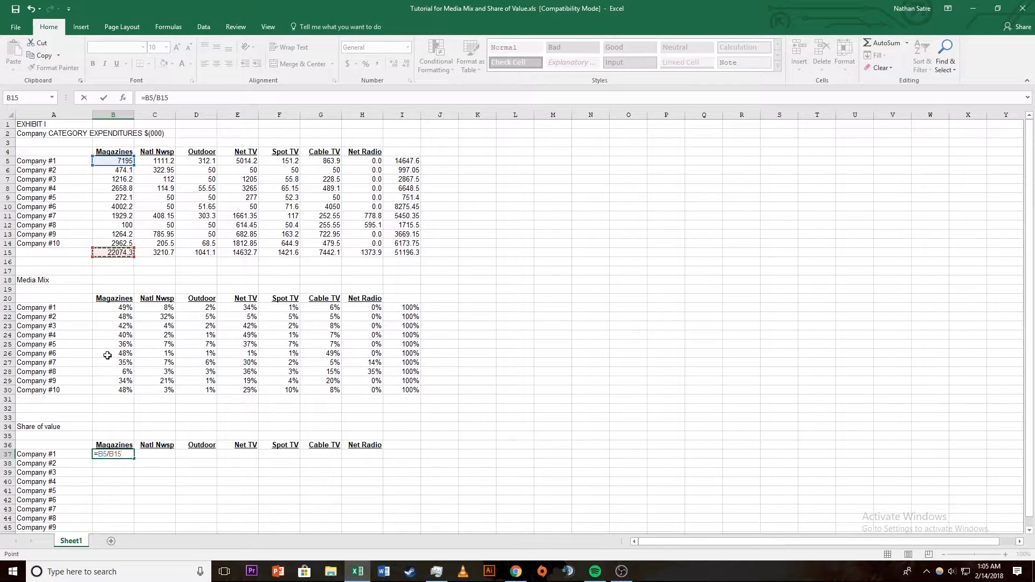
pyautogui.press('Return')
# Step: Try to fill the B37 formula across to column H and down to row 46 of the Share of value table
pyautogui.scroll(-2, 93, 408)
pyautogui.click(120, 400)
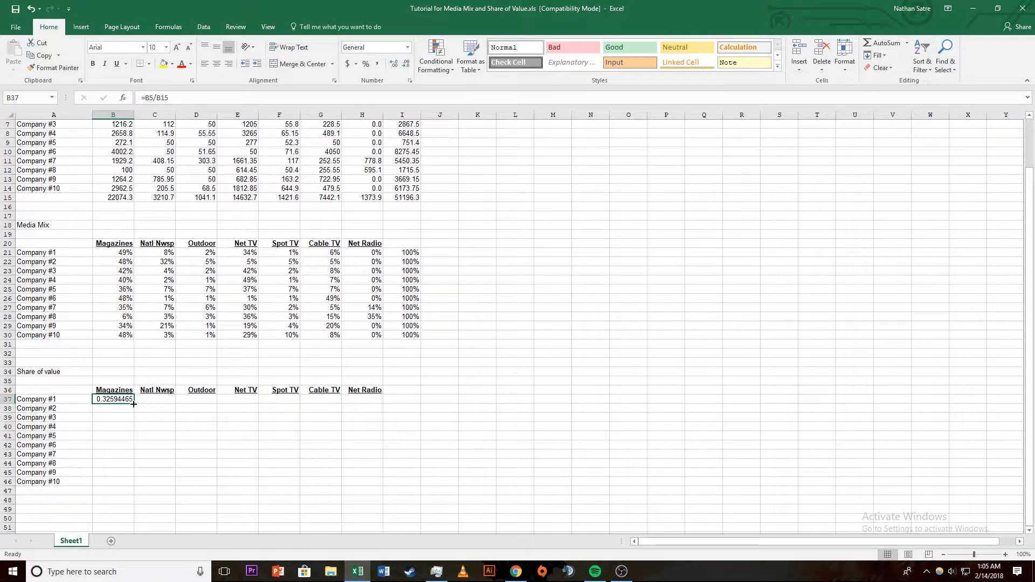
pyautogui.moveTo(138, 404); pyautogui.dragTo(379, 409)
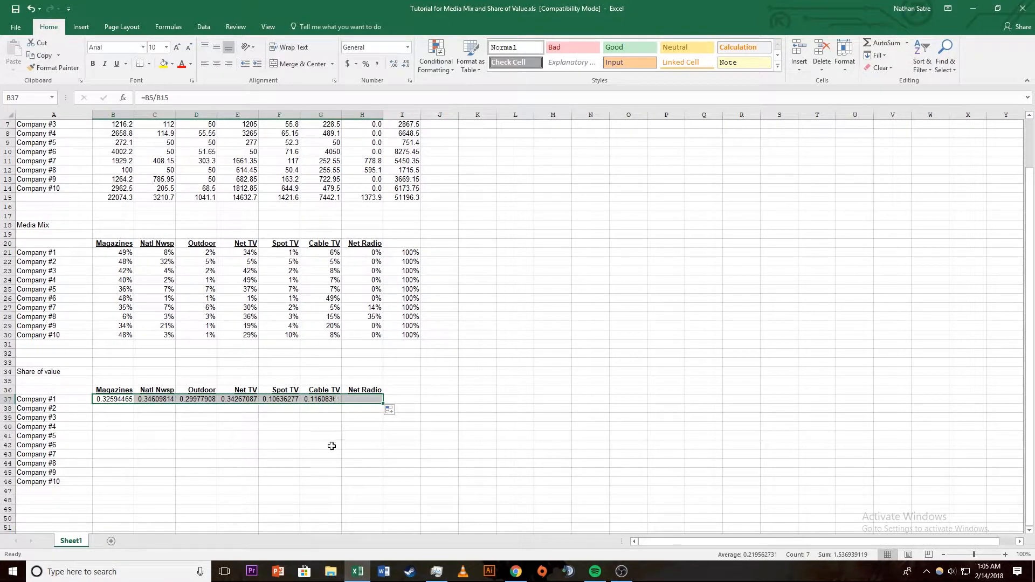
pyautogui.scroll(2, 114, 413)
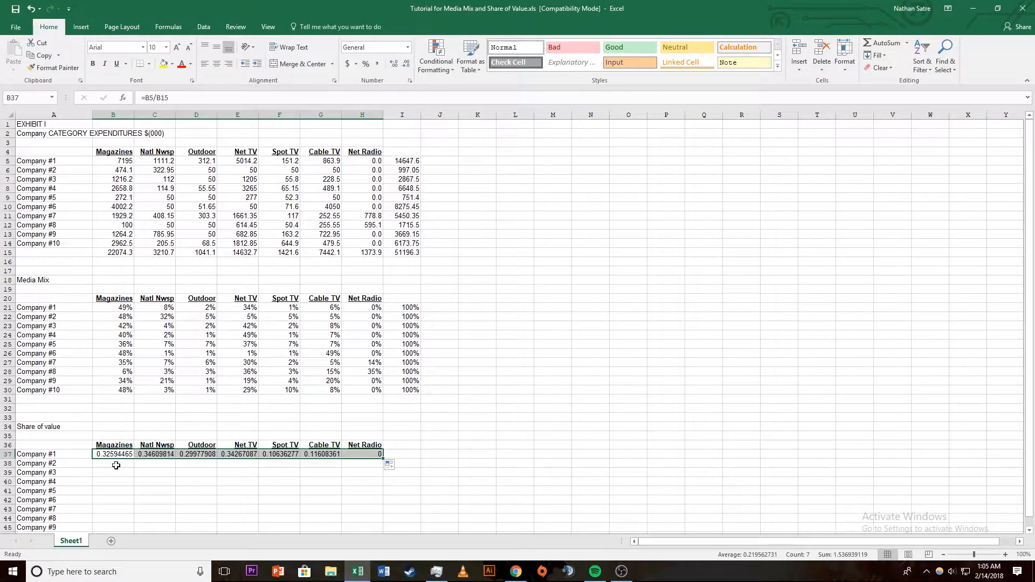
pyautogui.scroll(-4, 134, 468)
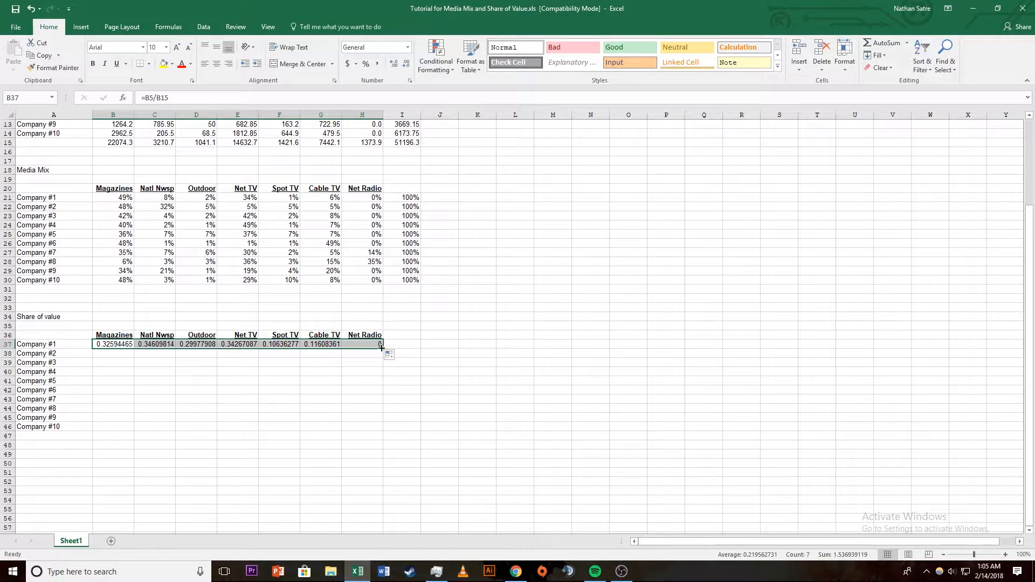
pyautogui.moveTo(380, 345); pyautogui.dragTo(373, 434)
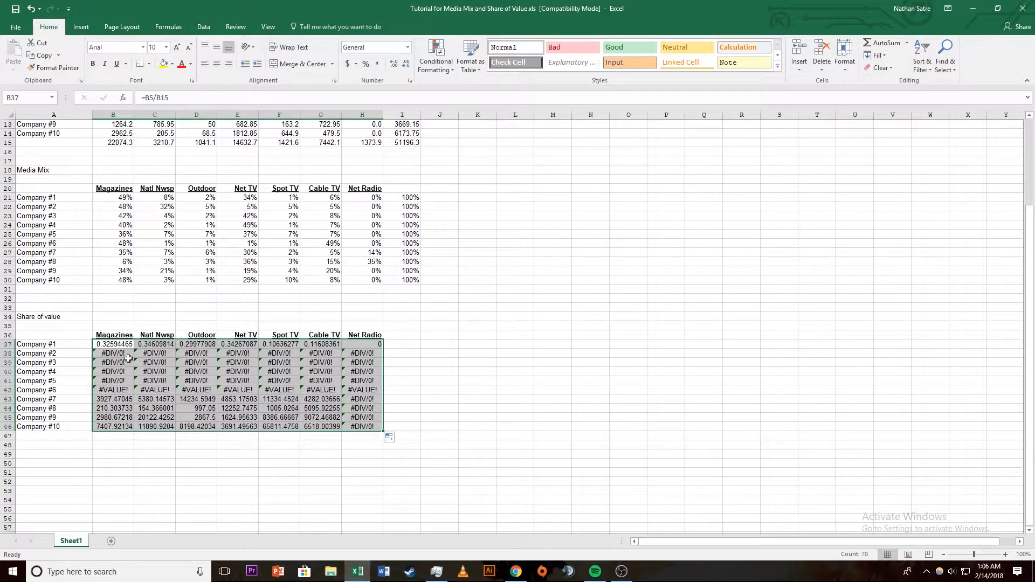
# Step: Inspect the cell references in the B38 and B43 share of value formulas
pyautogui.doubleClick(112, 354)
pyautogui.scroll(2, 112, 353)
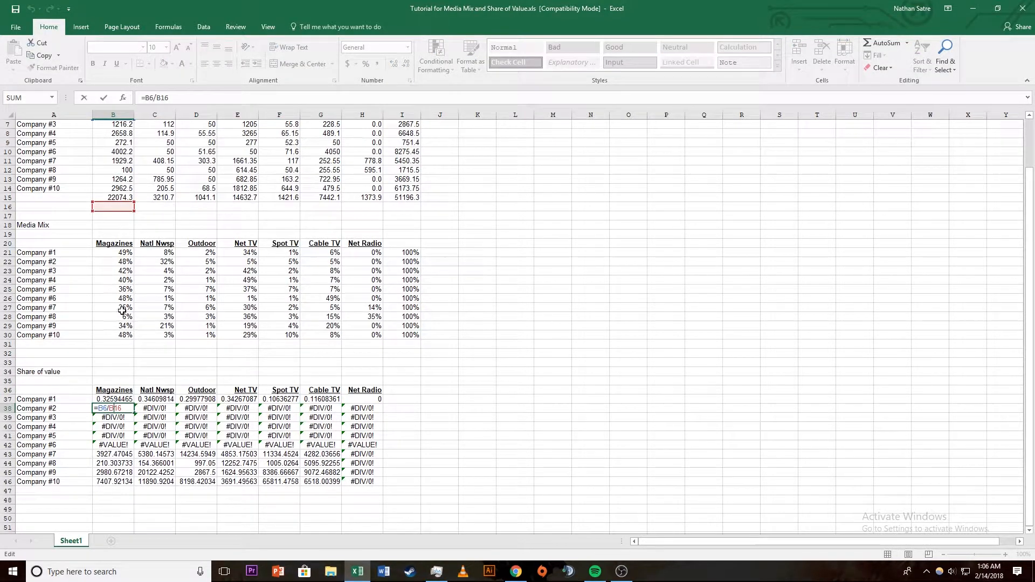
pyautogui.press('Escape')
pyautogui.press('Up')
pyautogui.press('Up')
pyautogui.click(109, 454)
pyautogui.doubleClick(109, 454)
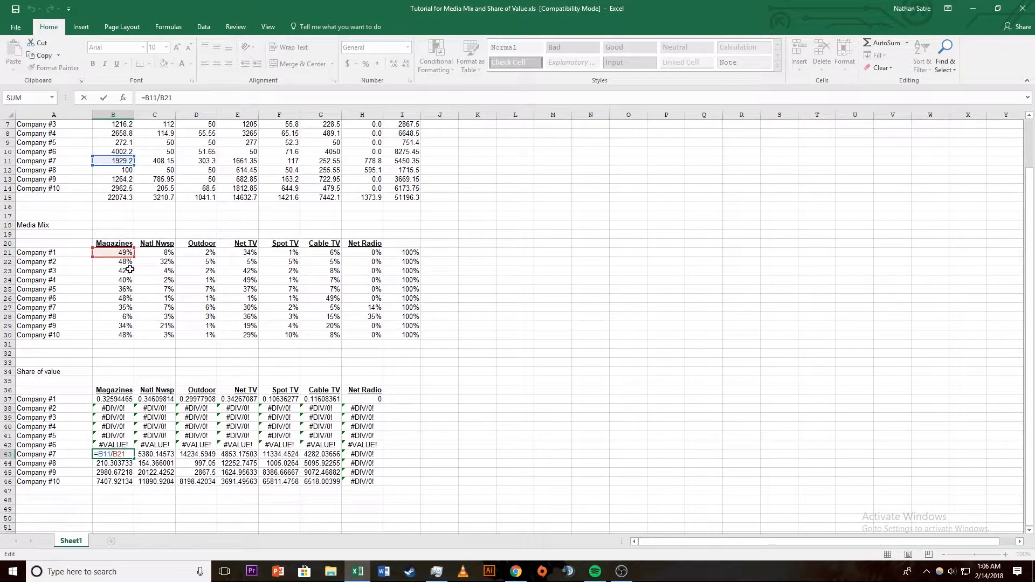
pyautogui.click(136, 386)
# Step: Lock the total's row in the B37 formula so that it reads =B5/B$15
pyautogui.click(124, 399)
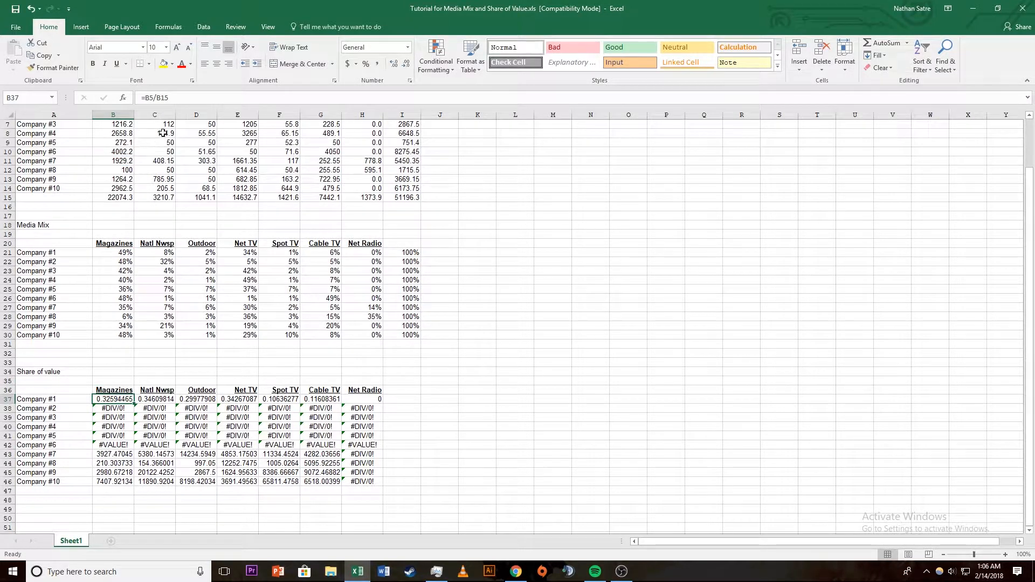
pyautogui.click(165, 97)
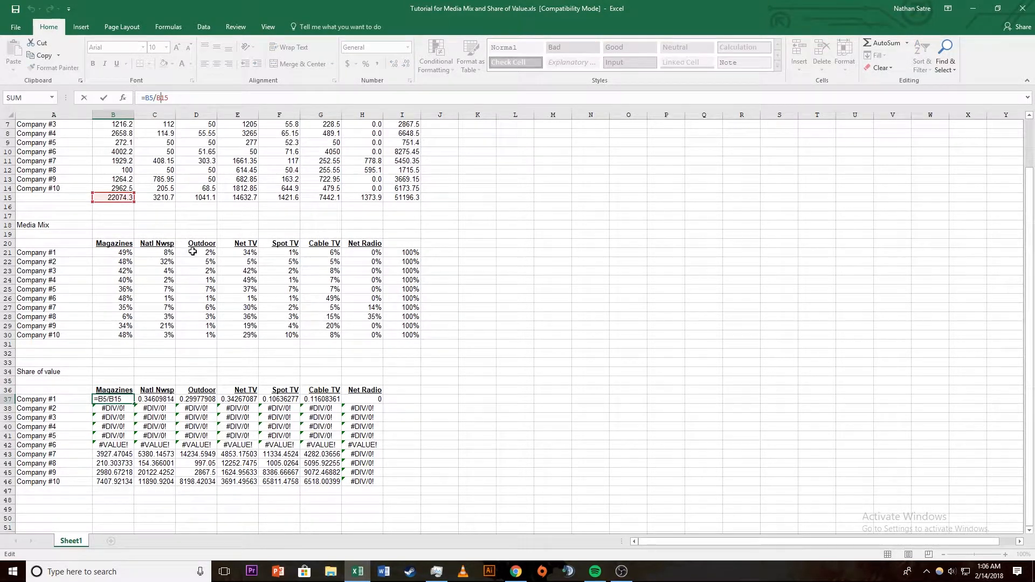
pyautogui.press('F4')
pyautogui.press('F4')
pyautogui.press('Return')
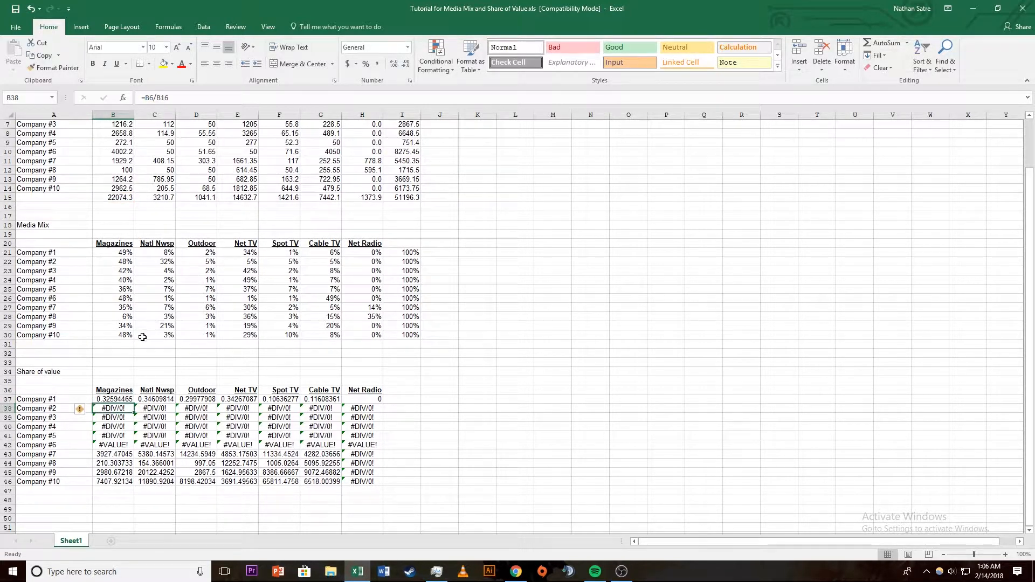
# Step: Fill the B37 formula through the Share of value range B37:H47 and format it as percentages
pyautogui.click(122, 400)
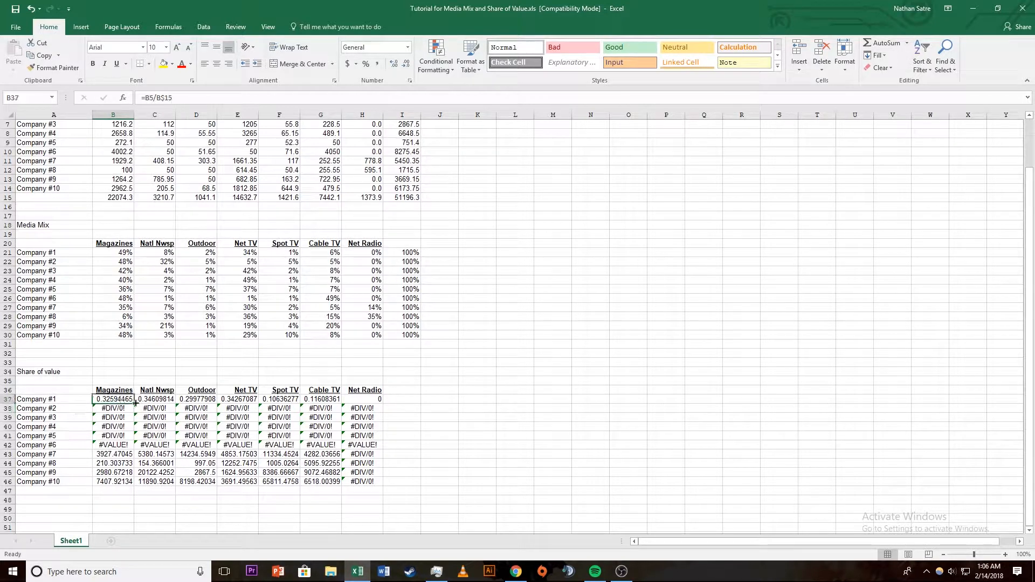
pyautogui.moveTo(135, 403); pyautogui.dragTo(373, 475)
pyautogui.press('Return')
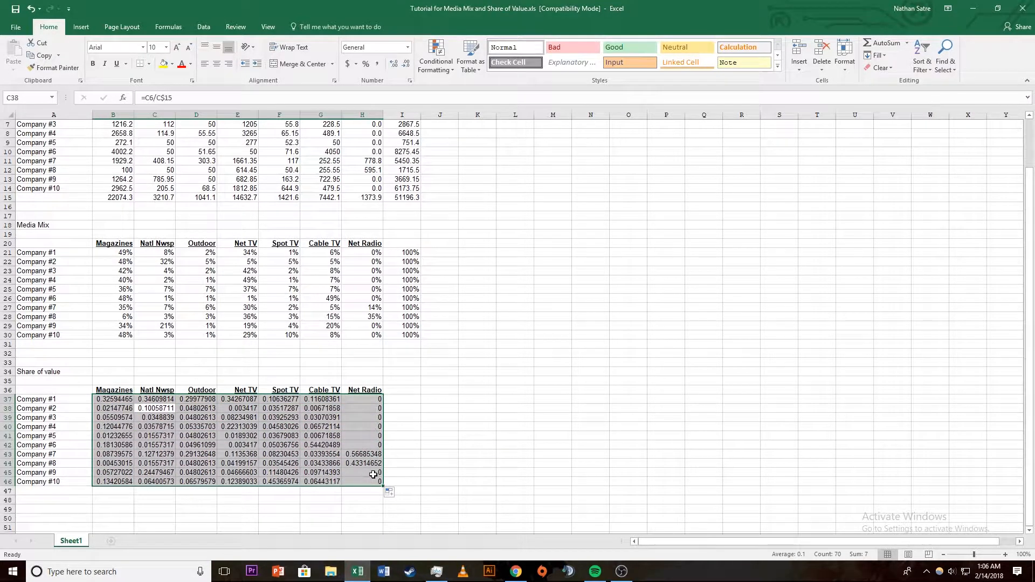
pyautogui.moveTo(382, 486); pyautogui.dragTo(385, 495)
pyautogui.press('Return')
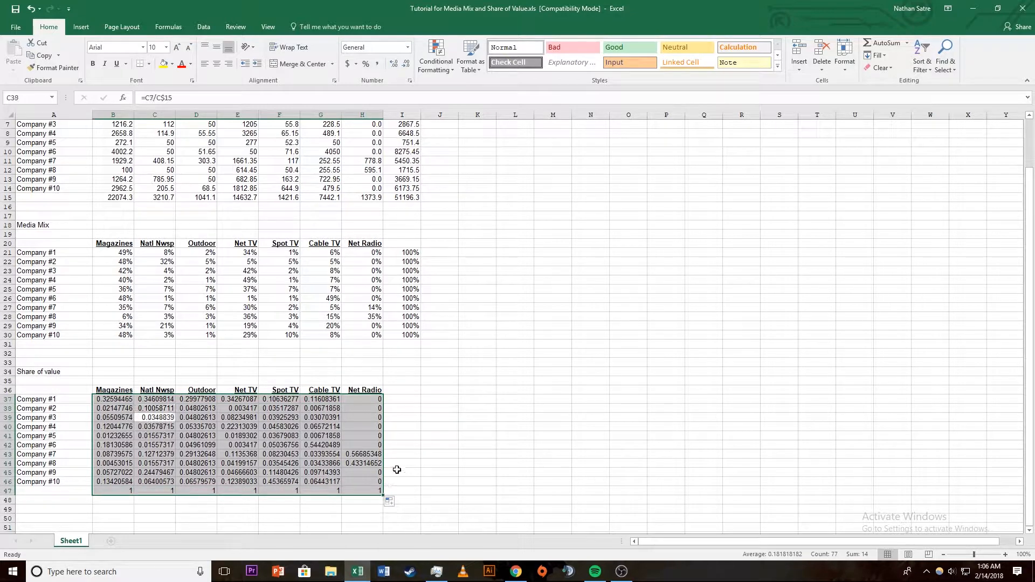
pyautogui.click(365, 64)
pyautogui.scroll(-2, 471, 330)
pyautogui.click(477, 344)
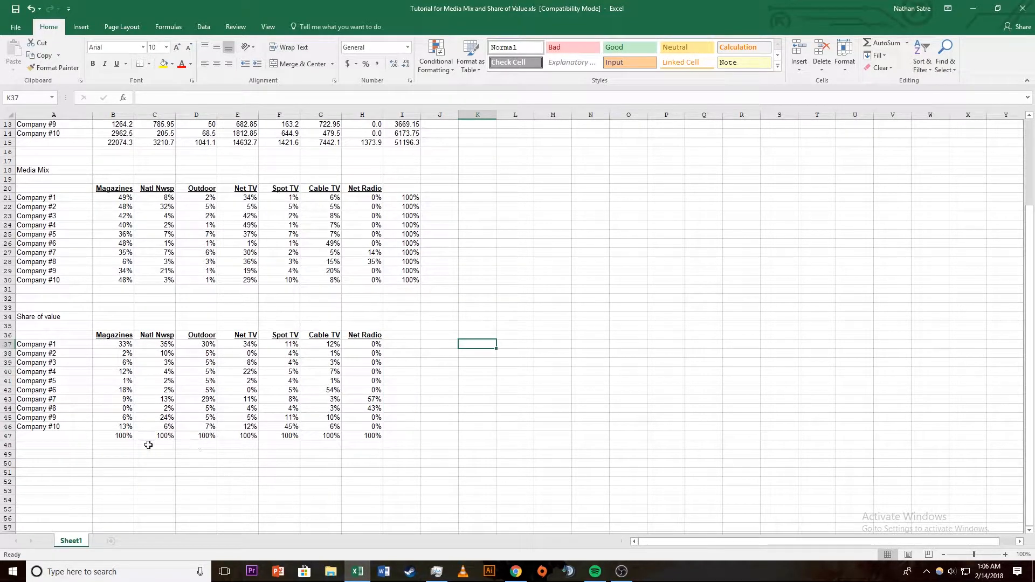
# Step: Clear the formulas from B47:H47 below the Share of value table
pyautogui.click(126, 438)
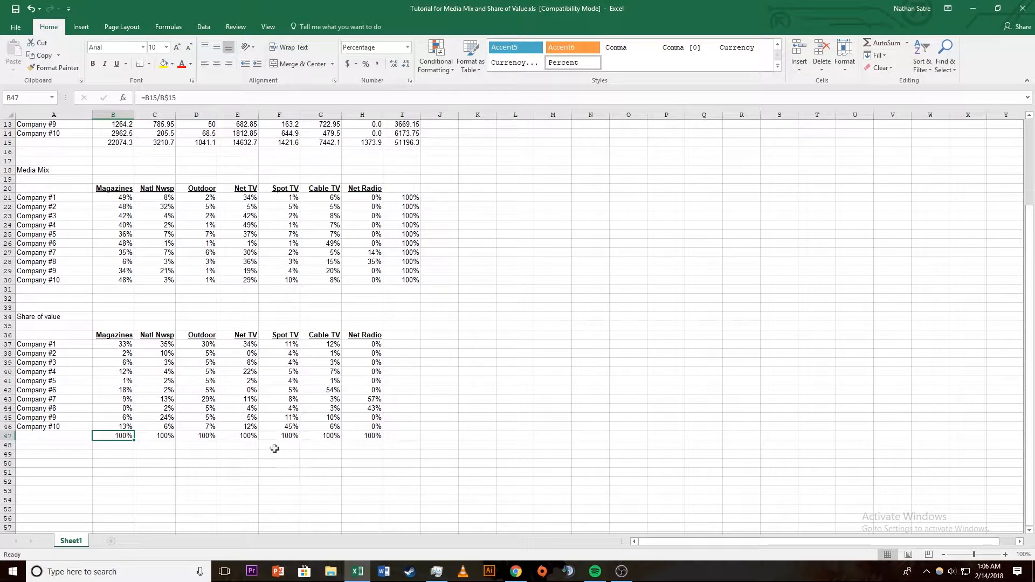
pyautogui.keyDown('shift'); pyautogui.click(368, 438); pyautogui.keyUp('shift')
pyautogui.press('Delete')
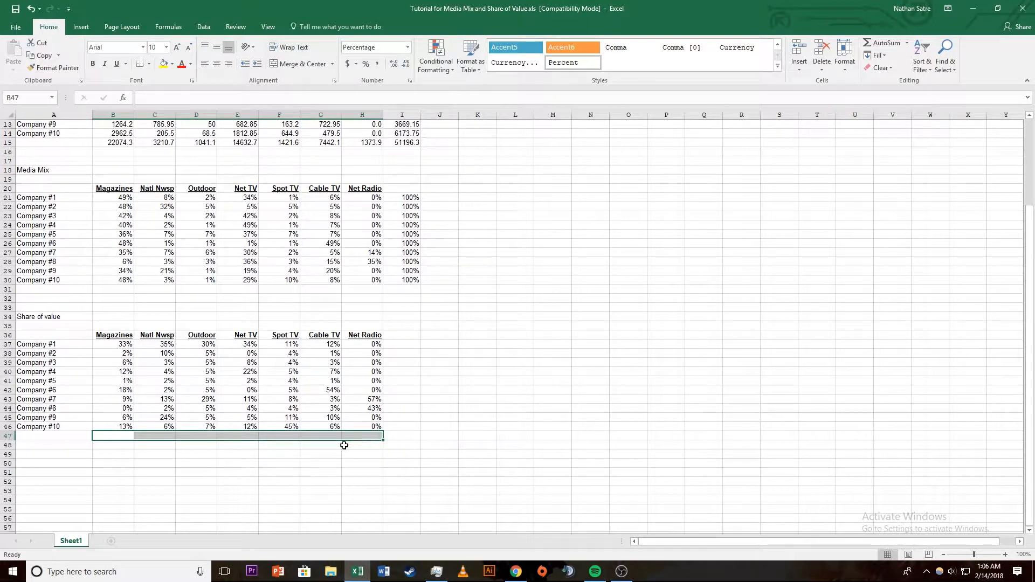
# Step: Total the Magazines shares in B47 with =SUM(B37:B46) and fill the sum across to H47
pyautogui.click(123, 435)
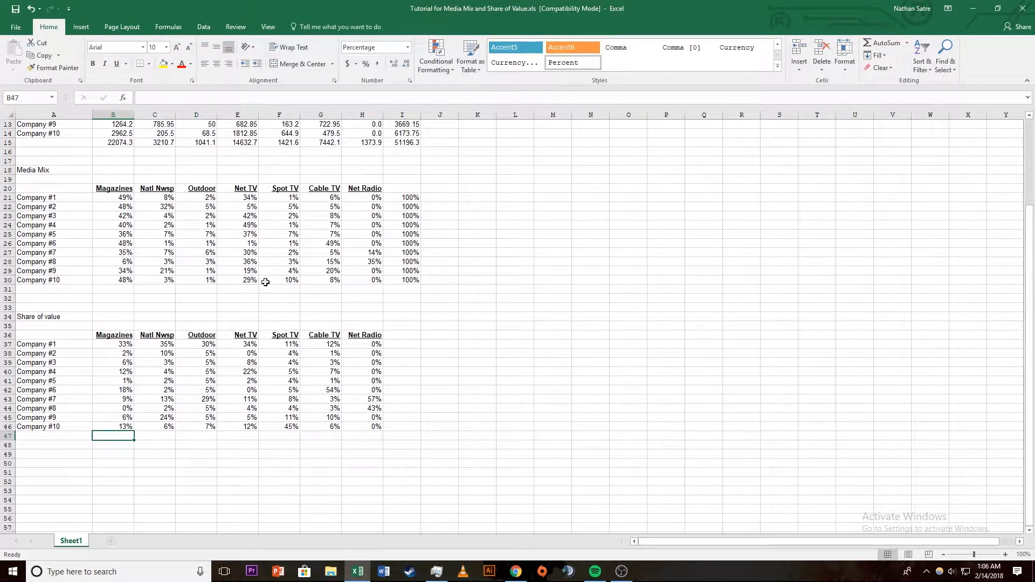
pyautogui.click(879, 44)
pyautogui.press('Return')
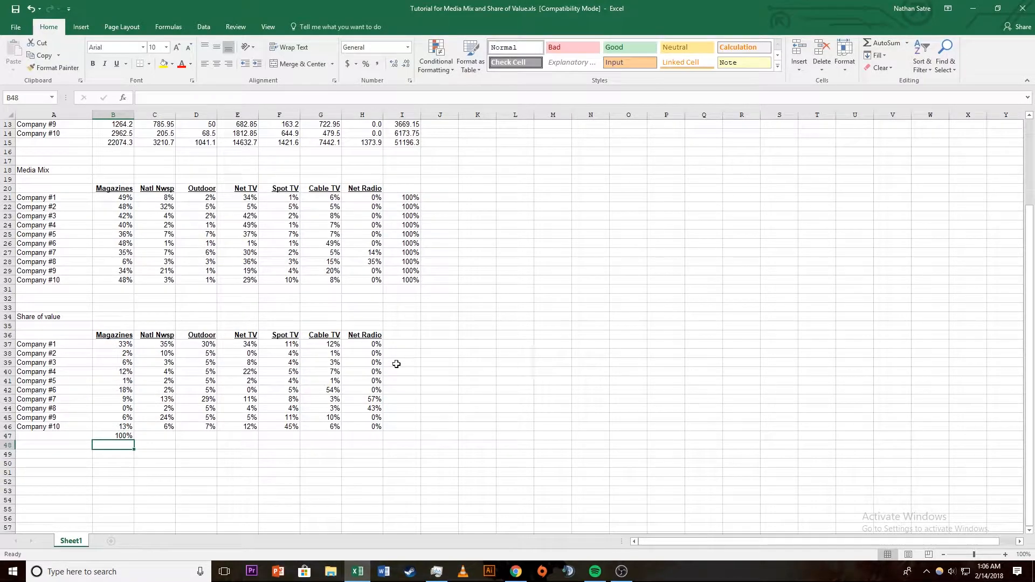
pyautogui.click(125, 435)
pyautogui.moveTo(136, 439); pyautogui.dragTo(377, 433)
pyautogui.scroll(4, 467, 406)
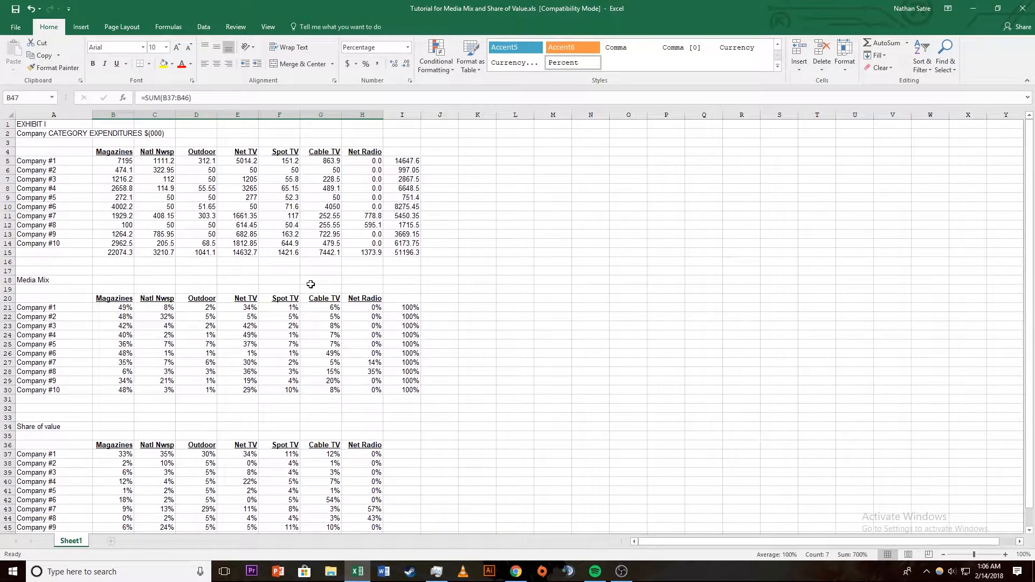